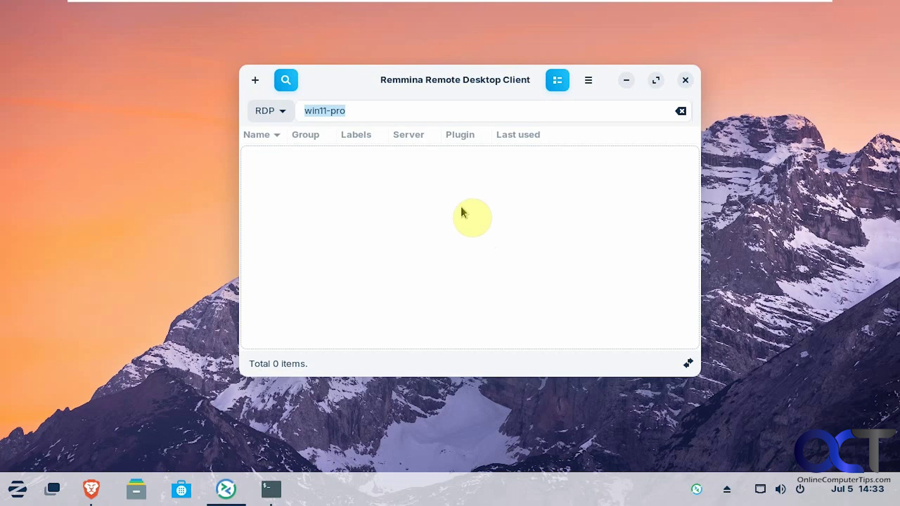
Bring up the remmina.org install guide in Brave and read its Ubuntu PPA install commands
{"action": "left_click", "coordinate": [91, 489]}
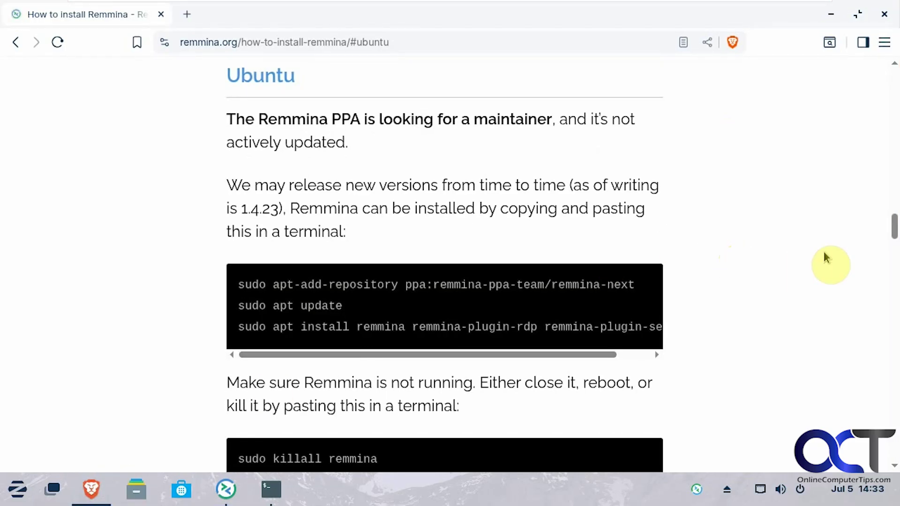
{"action": "left_click_drag", "start_coordinate": [894, 228], "coordinate": [892, 91]}
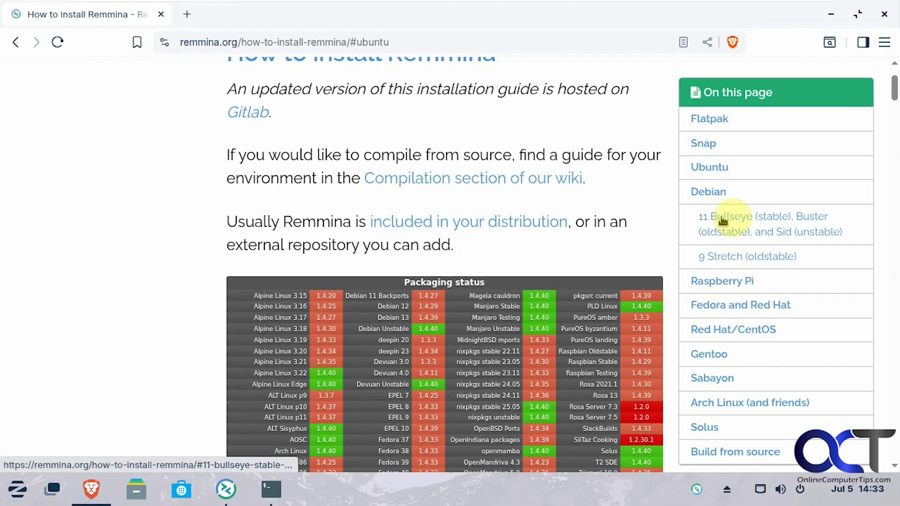
{"action": "left_click", "coordinate": [713, 167]}
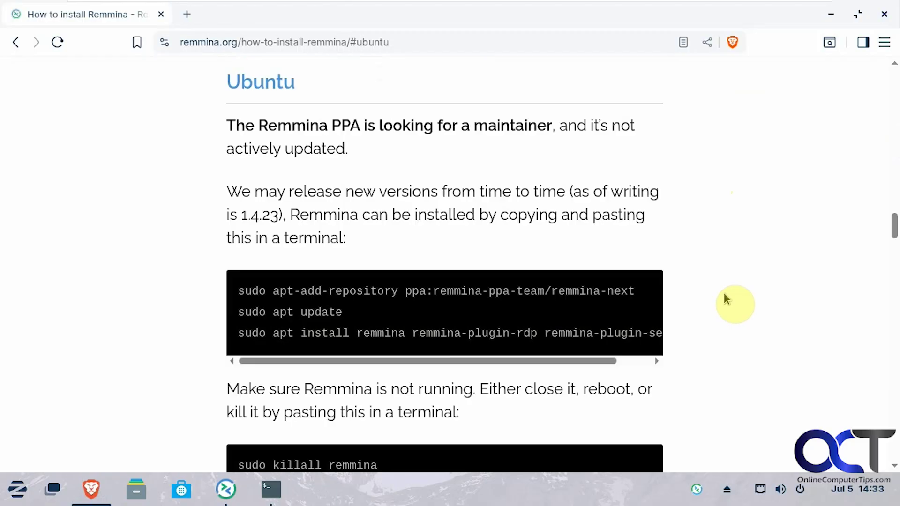
{"action": "scroll", "coordinate": [724, 298], "scroll_direction": "down", "scroll_amount": 5}
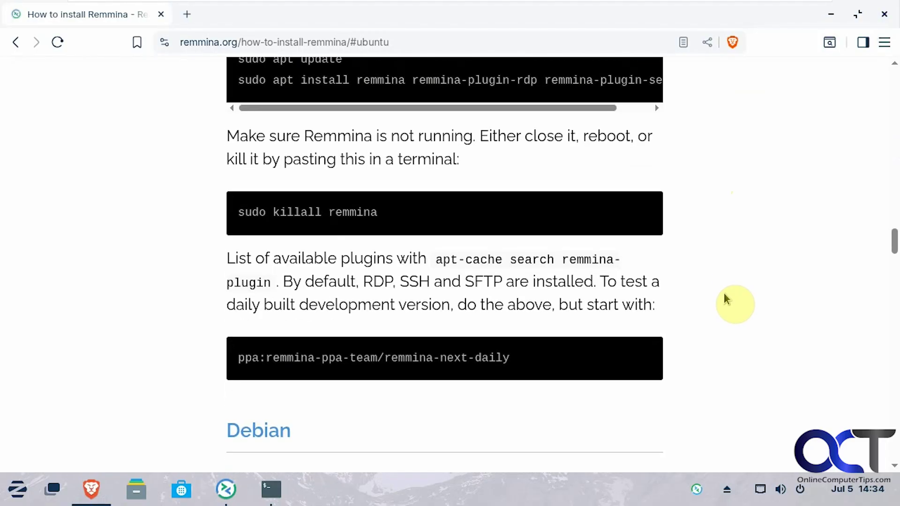
Minimize Brave to return to Remmina and keep RDP as the connection protocol
{"action": "left_click", "coordinate": [831, 14]}
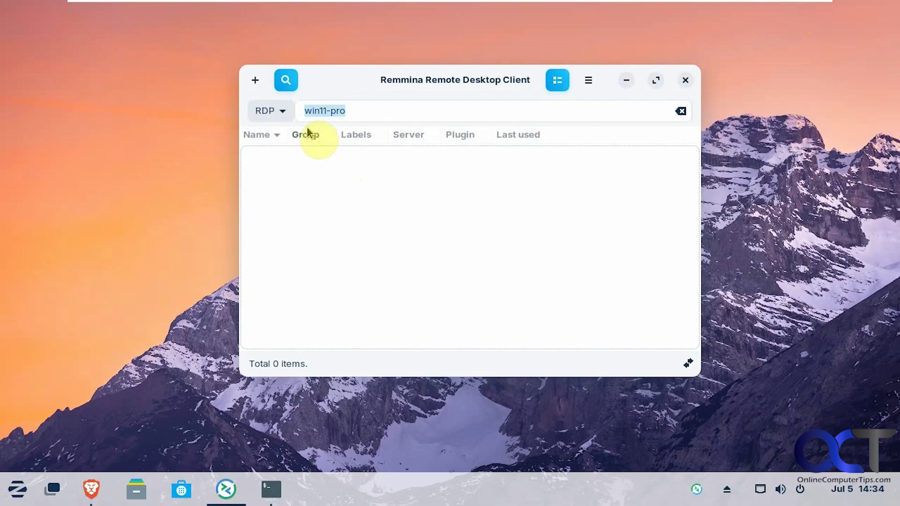
{"action": "left_click", "coordinate": [283, 117]}
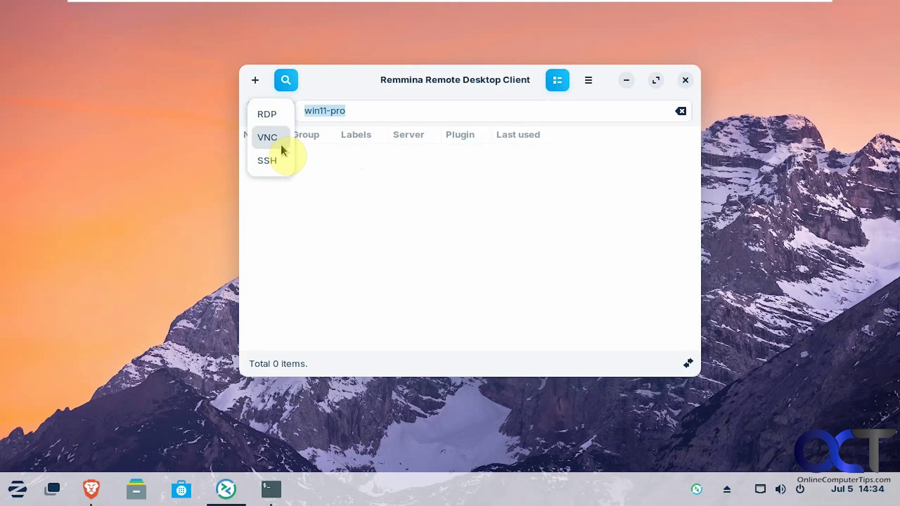
{"action": "left_click", "coordinate": [328, 443]}
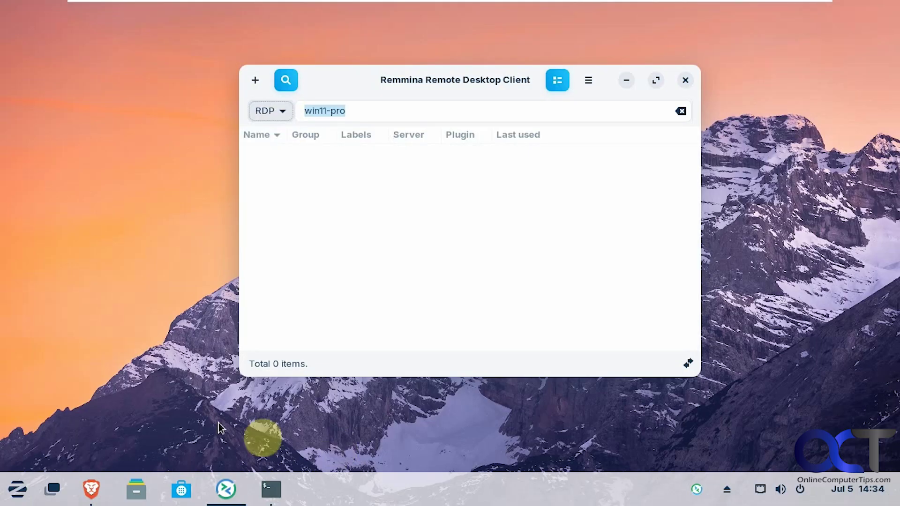
Open Zorin Settings from the applications menu and switch Sharing on in the Sharing page
{"action": "left_click", "coordinate": [16, 488]}
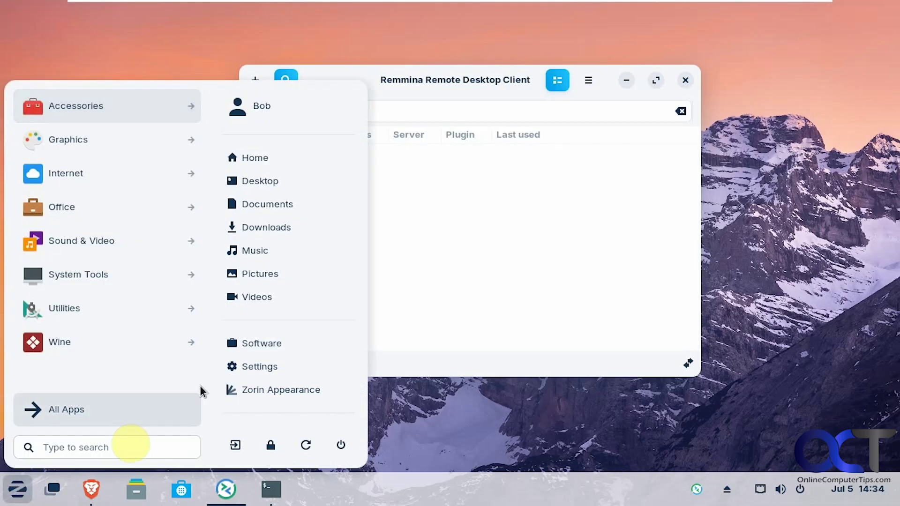
{"action": "left_click", "coordinate": [270, 368]}
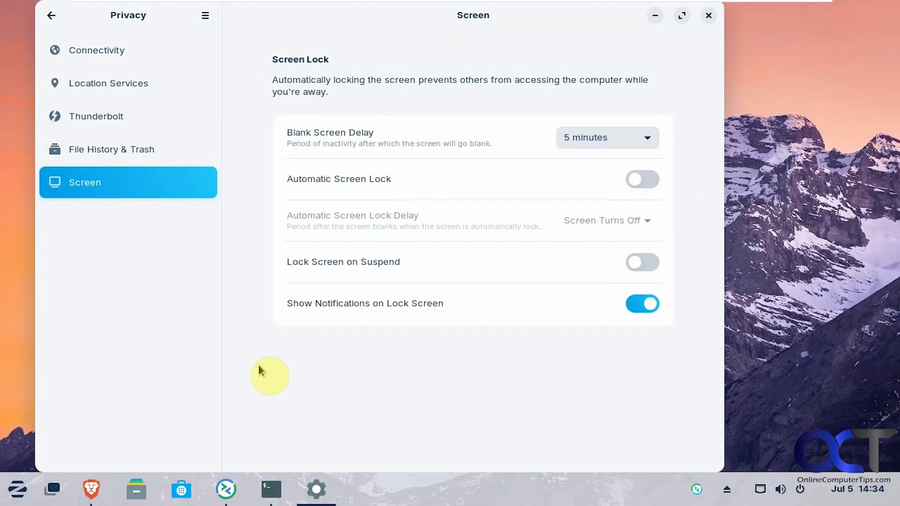
{"action": "left_click", "coordinate": [52, 17]}
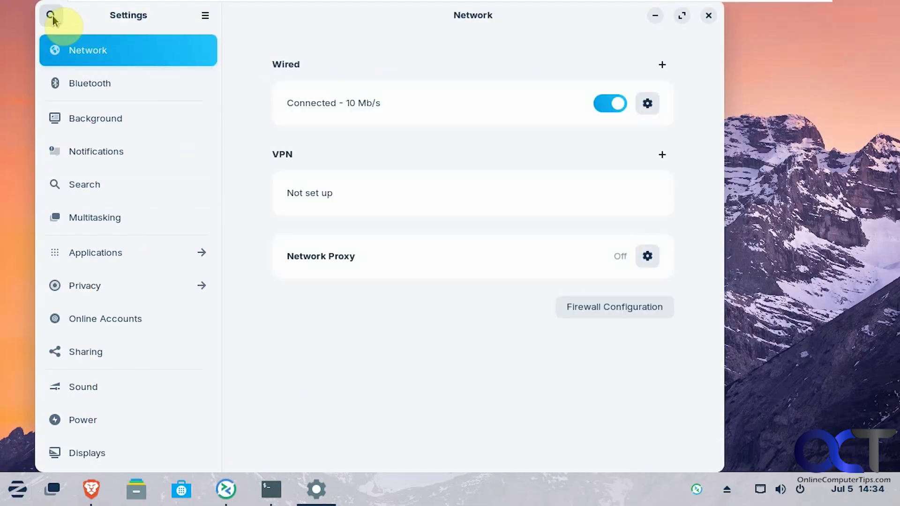
{"action": "left_click", "coordinate": [97, 355]}
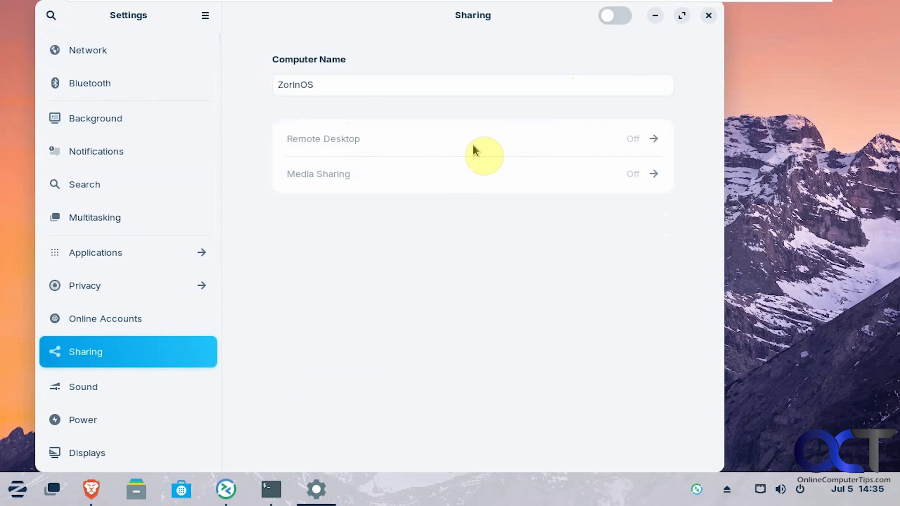
{"action": "left_click", "coordinate": [626, 21]}
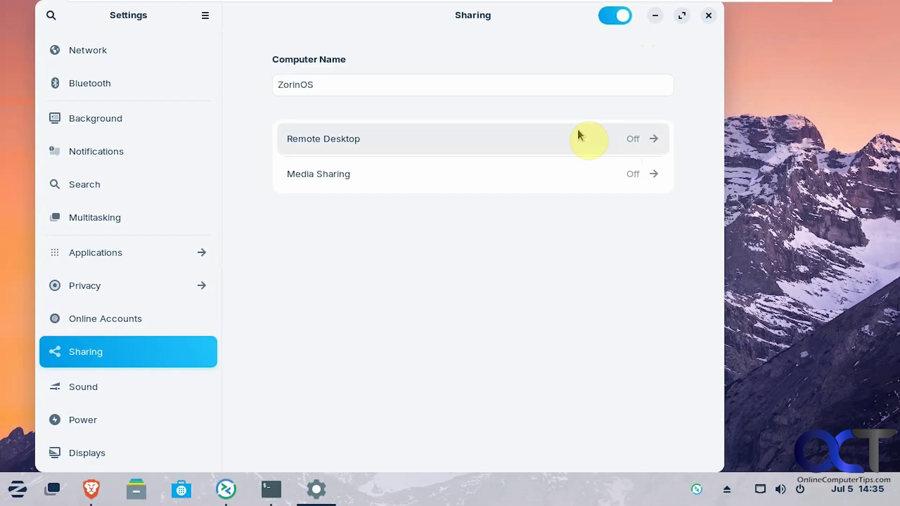
{"action": "left_click", "coordinate": [708, 16]}
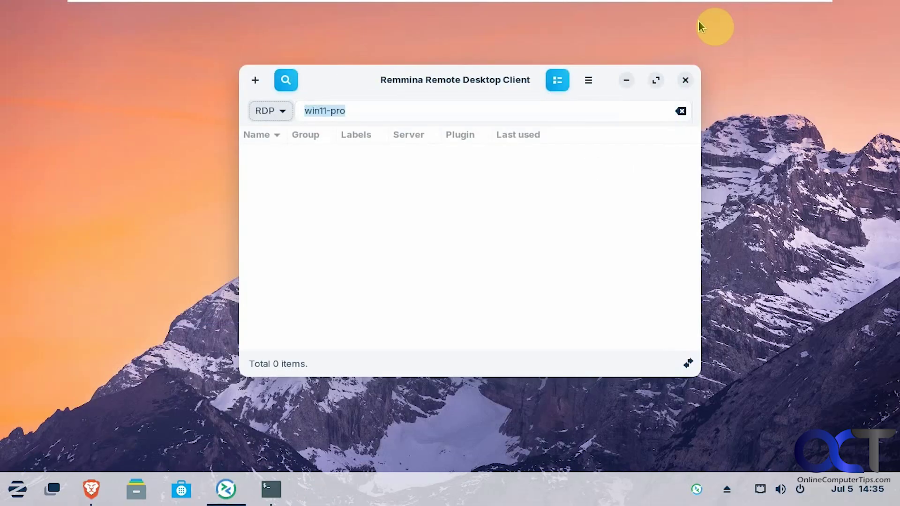
{"action": "left_click", "coordinate": [282, 113]}
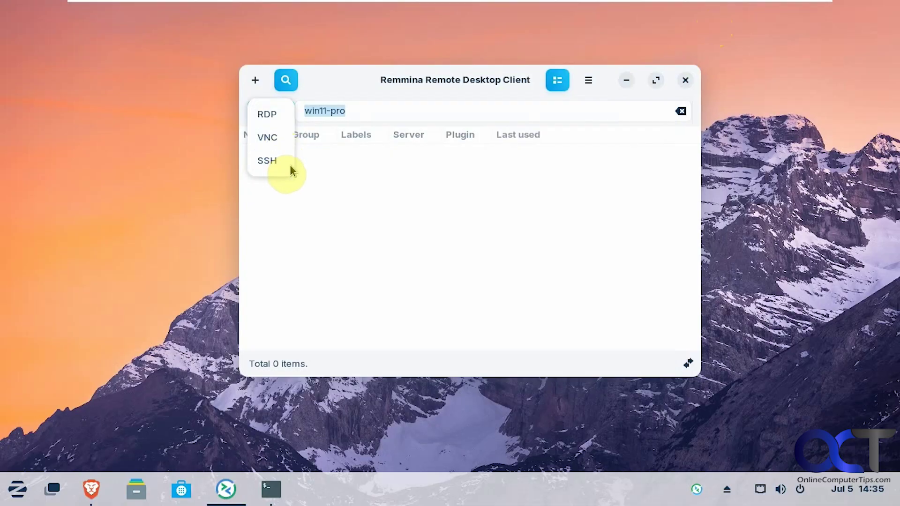
{"action": "left_click", "coordinate": [335, 177]}
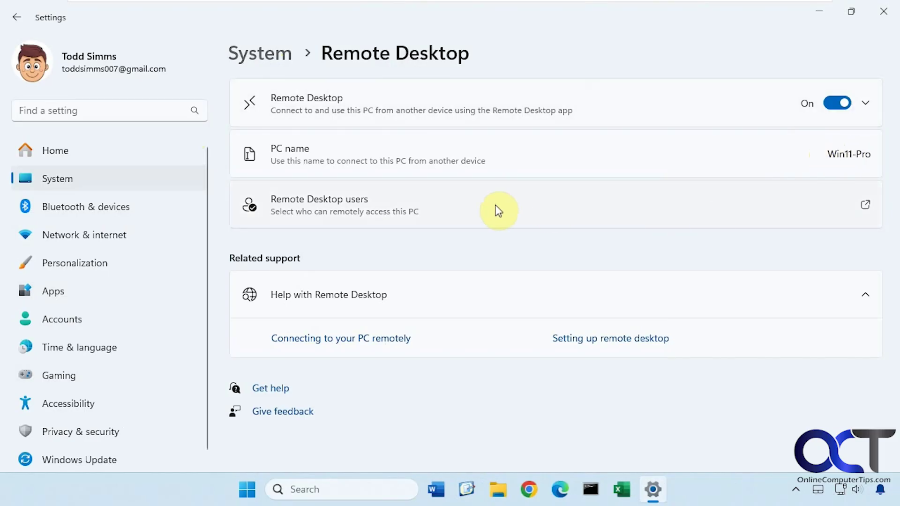
{"action": "left_click", "coordinate": [450, 210]}
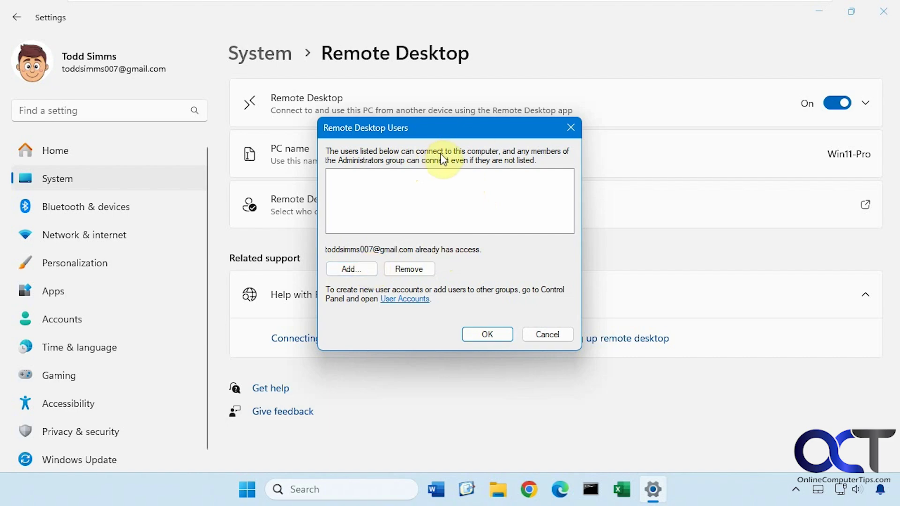
{"action": "left_click", "coordinate": [549, 333]}
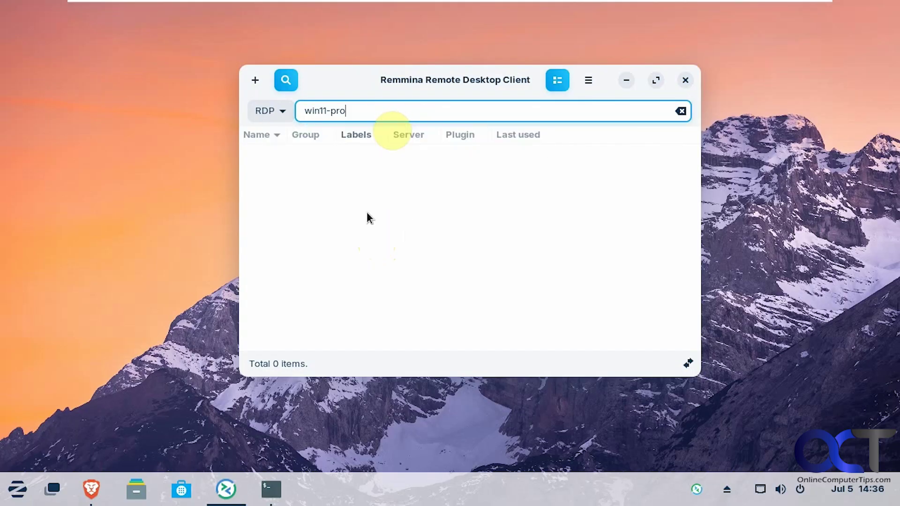
Bring the terminal showing /etc/hosts in nano to the front
{"action": "left_click", "coordinate": [281, 498]}
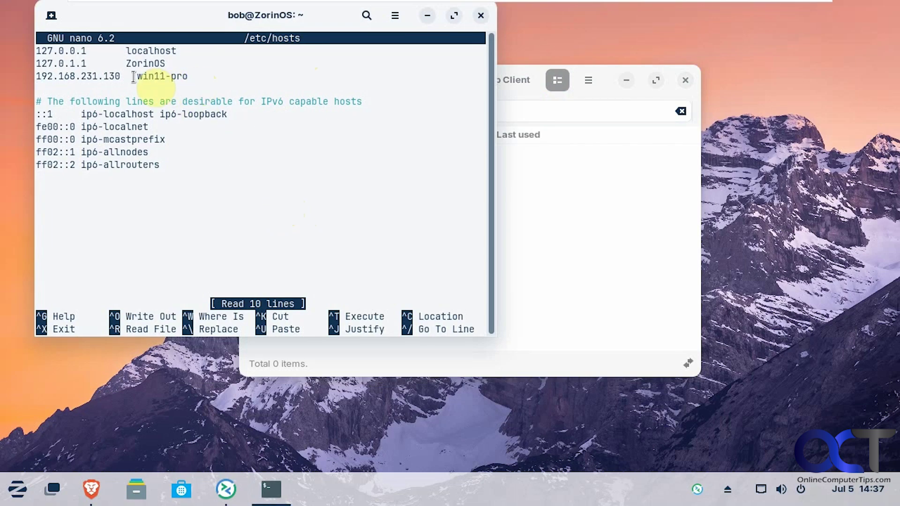
Highlight the '192.168.231.130 win11-pro' hosts line, then minimize the terminal back to Remmina
{"action": "left_click_drag", "start_coordinate": [195, 76], "coordinate": [46, 80]}
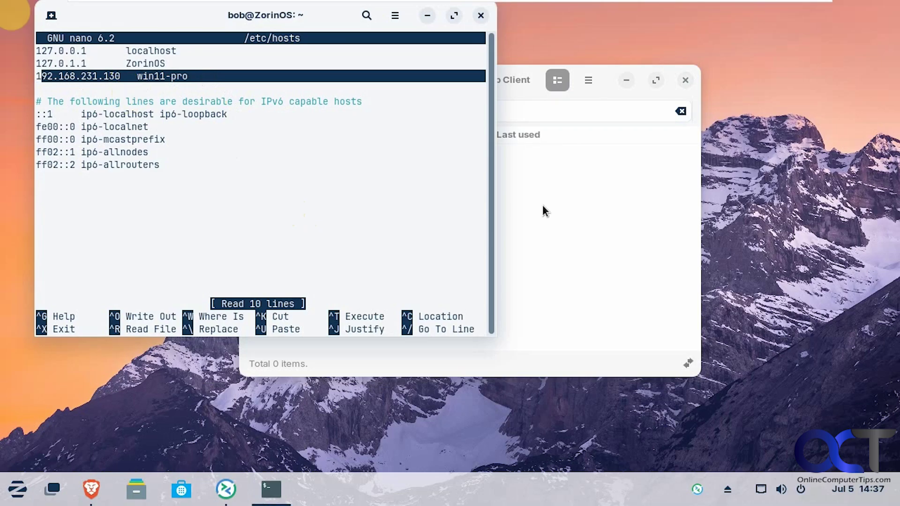
{"action": "left_click", "coordinate": [427, 16]}
{"action": "left_click", "coordinate": [384, 111]}
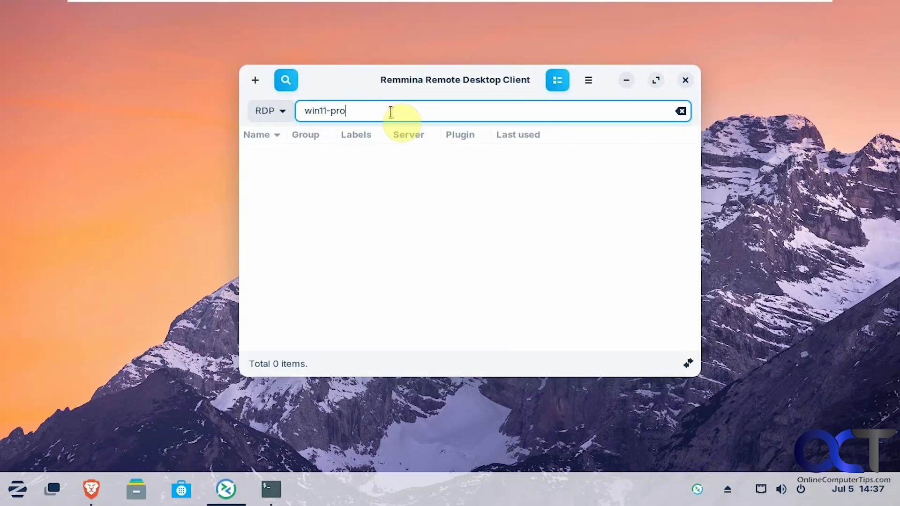
Connect to win11-pro over RDP and accept the remote PC's certificate
{"action": "key", "text": "Return"}
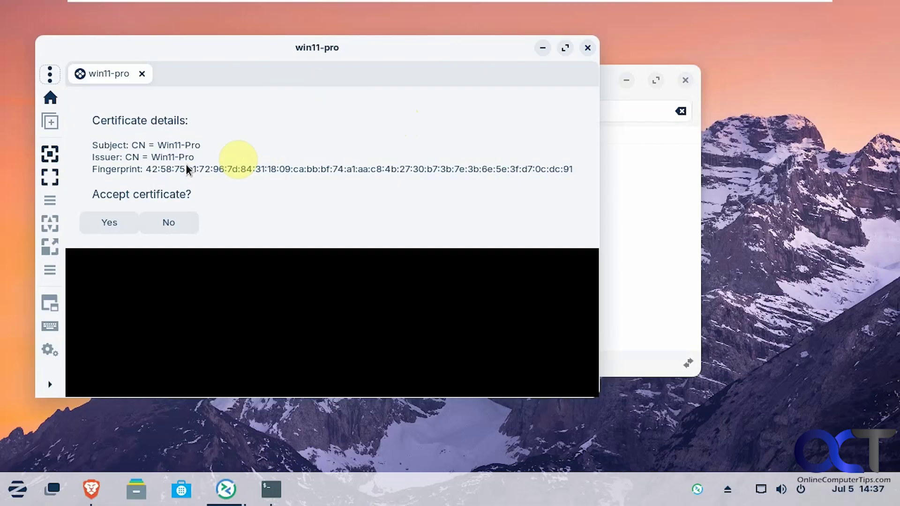
{"action": "left_click", "coordinate": [112, 221]}
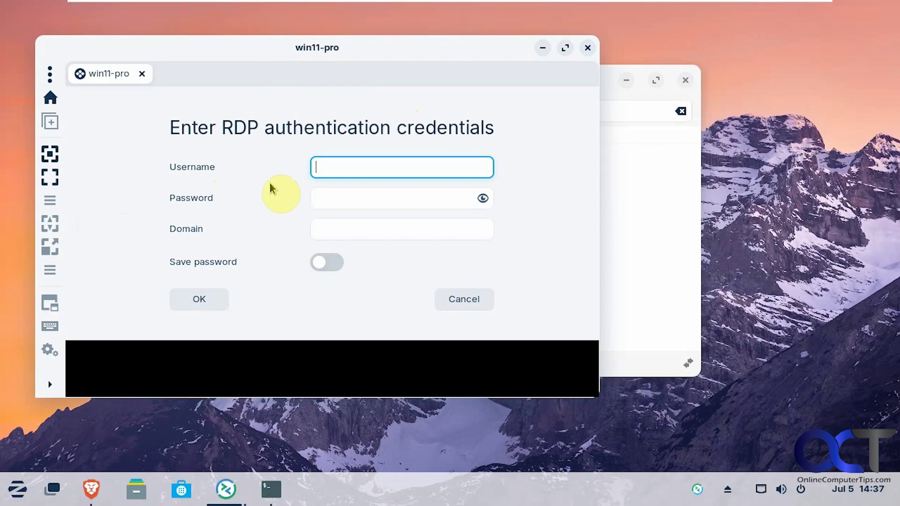
Enter the Windows account's username and password and submit them to log in to win11-pro
{"action": "type", "text": "todds"}
{"action": "left_click", "coordinate": [333, 200]}
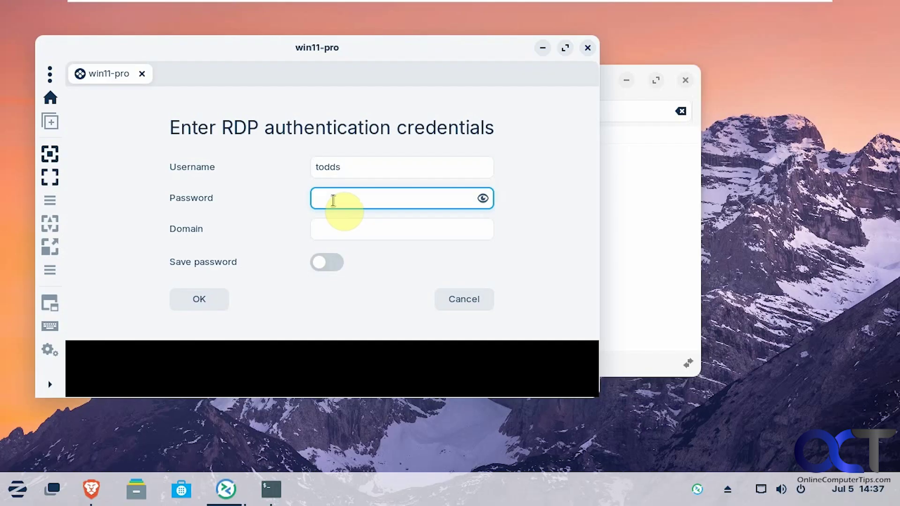
{"action": "type", "text": "•••••••••••"}
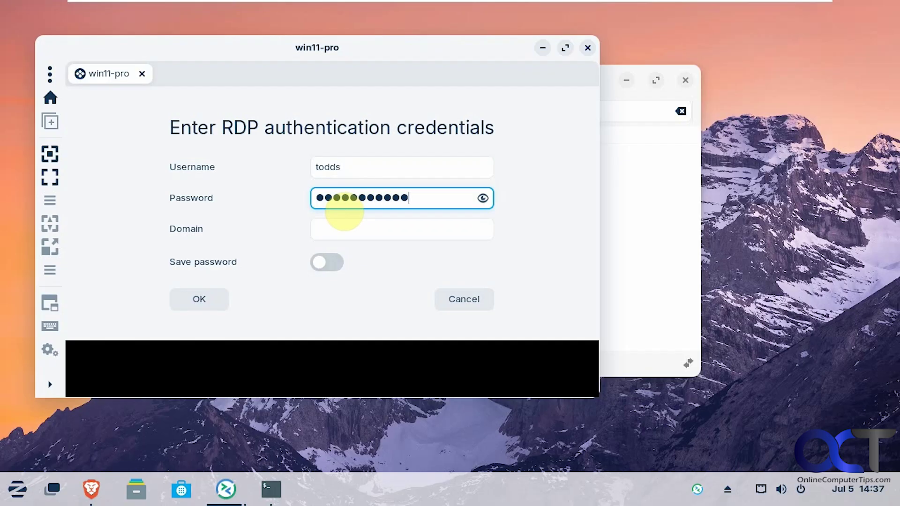
{"action": "type", "text": "•"}
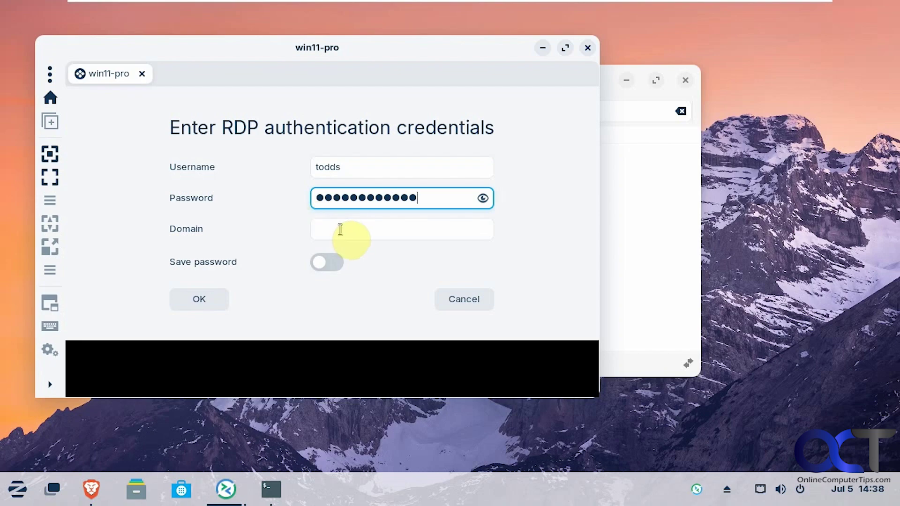
{"action": "left_click", "coordinate": [193, 303]}
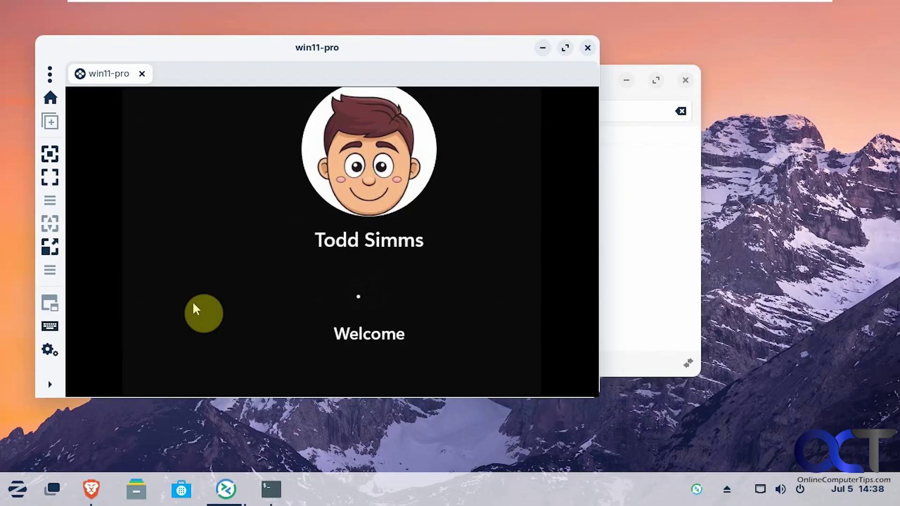
Maximize the session window and minimize remote Settings to reveal the Windows 11 desktop
{"action": "left_click", "coordinate": [570, 49]}
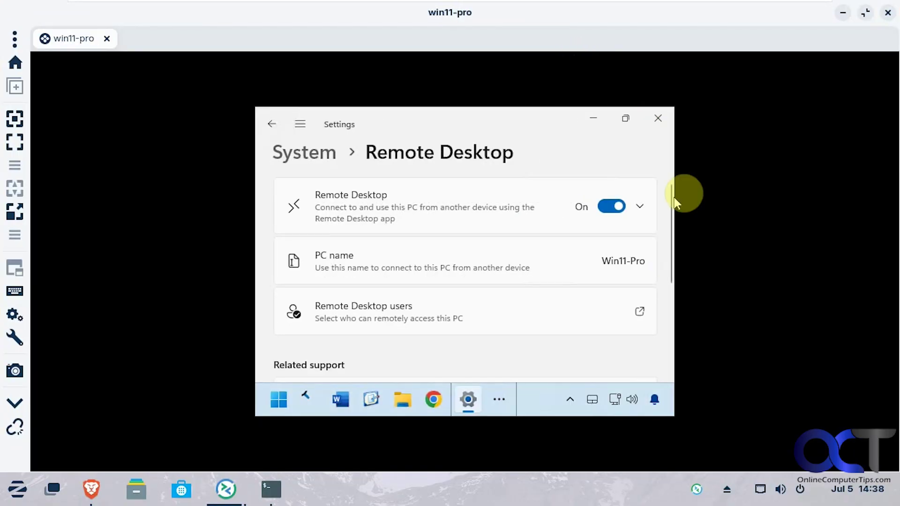
{"action": "left_click", "coordinate": [593, 118]}
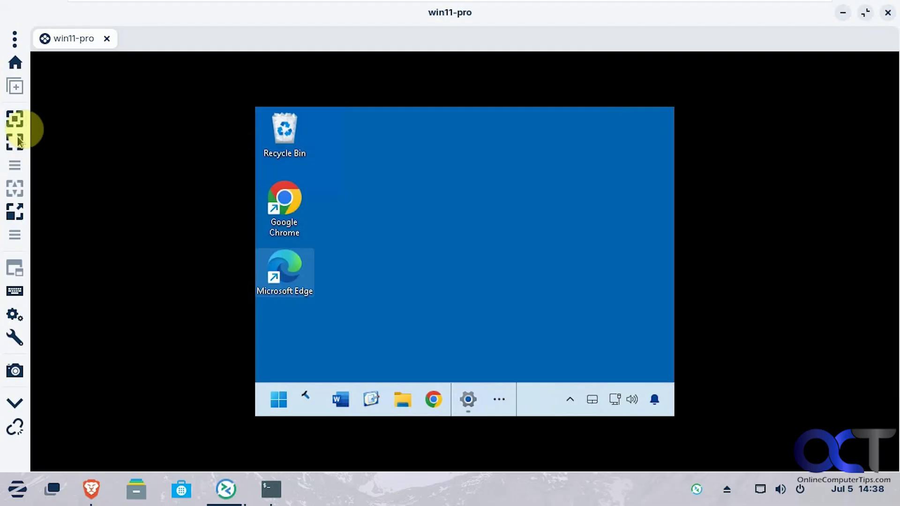
Try fullscreen and scaled mode, ending back in an unscaled windowed view
{"action": "left_click", "coordinate": [18, 146]}
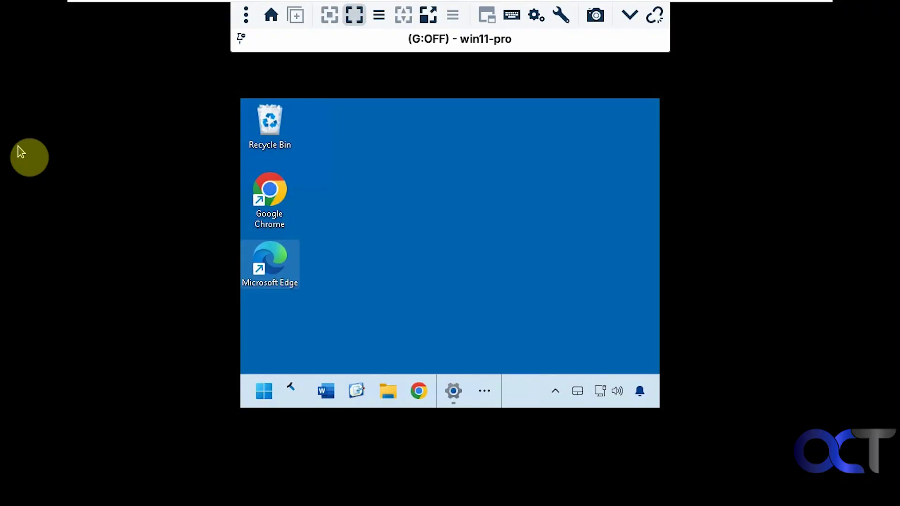
{"action": "left_click", "coordinate": [348, 16]}
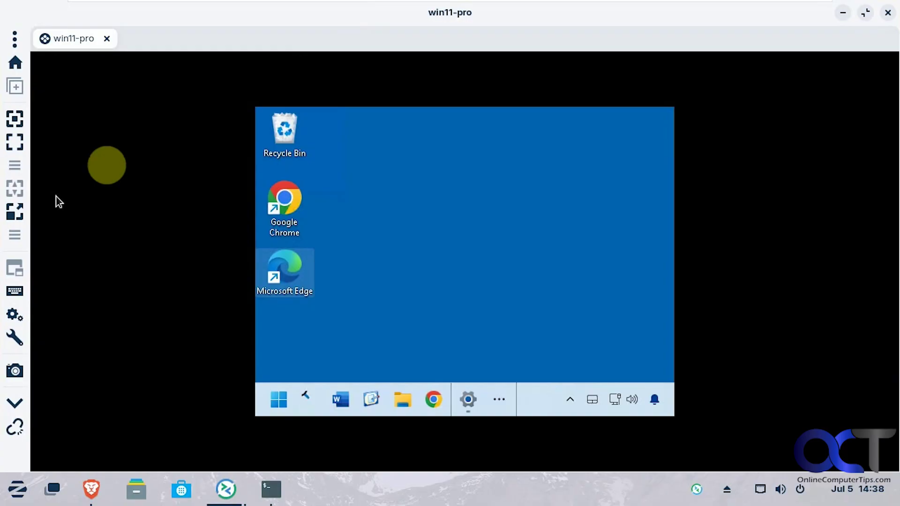
{"action": "left_click", "coordinate": [18, 214]}
{"action": "left_click", "coordinate": [18, 214]}
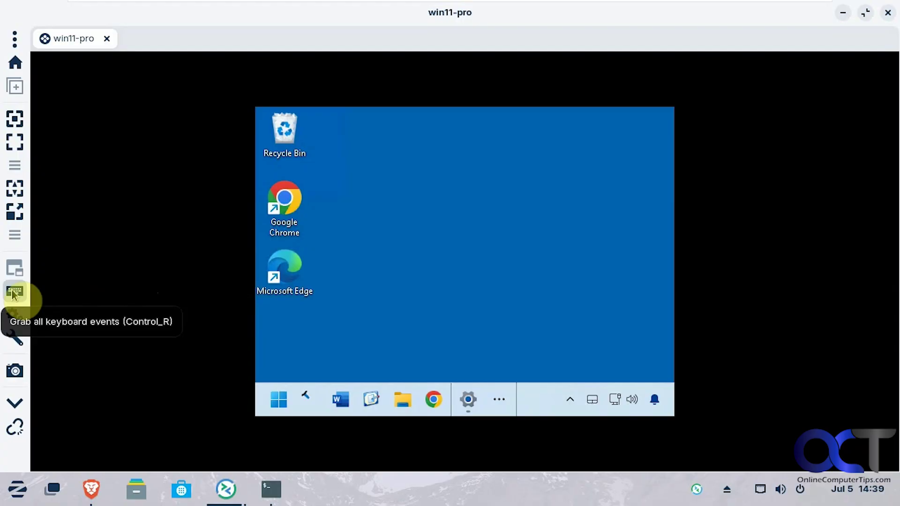
Enable Grab all keyboard events, checking the View only and Tools menus without changing them
{"action": "left_click", "coordinate": [13, 318]}
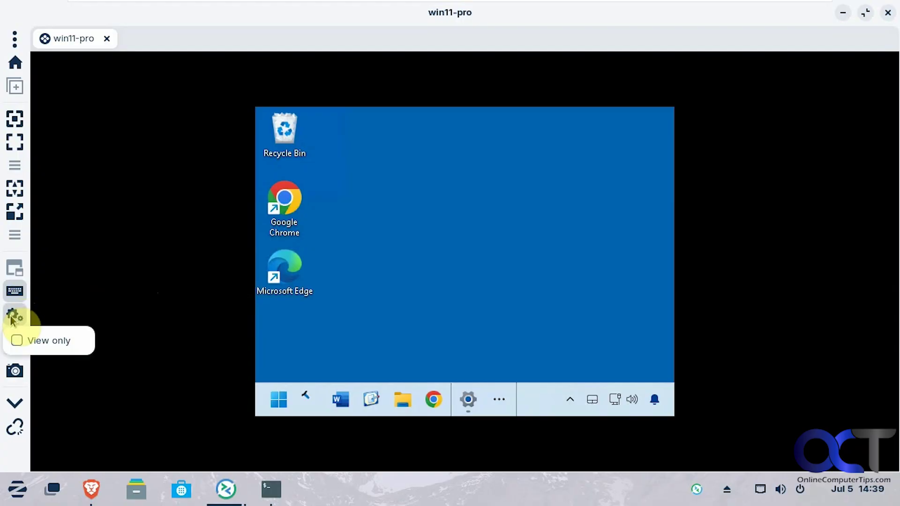
{"action": "left_click", "coordinate": [33, 322]}
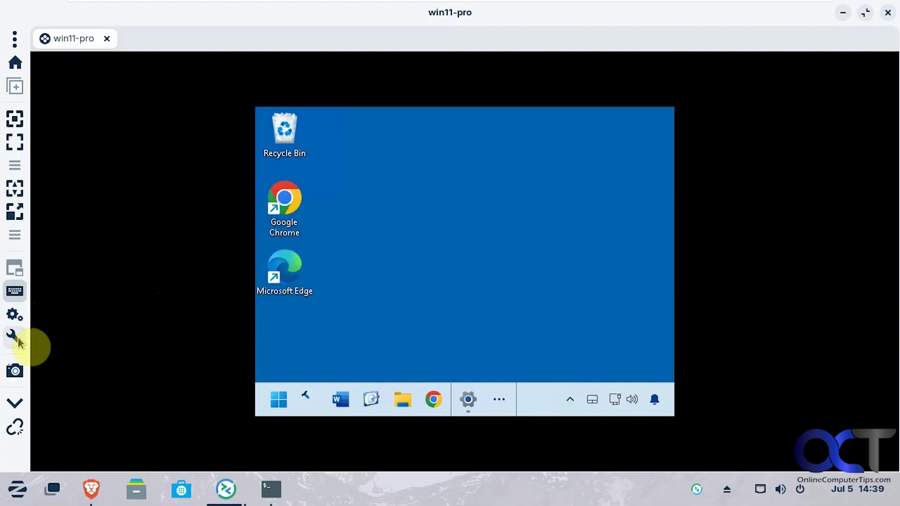
{"action": "left_click", "coordinate": [13, 337]}
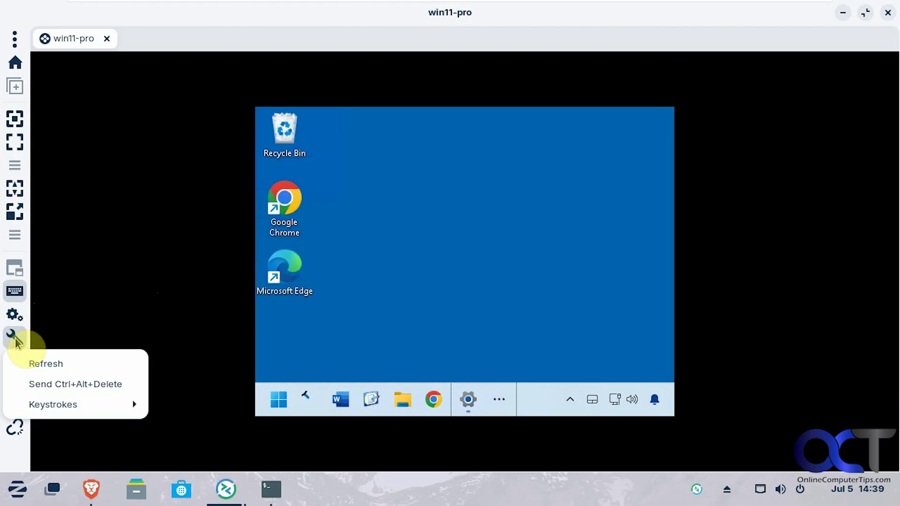
{"action": "mouse_move", "coordinate": [73, 406]}
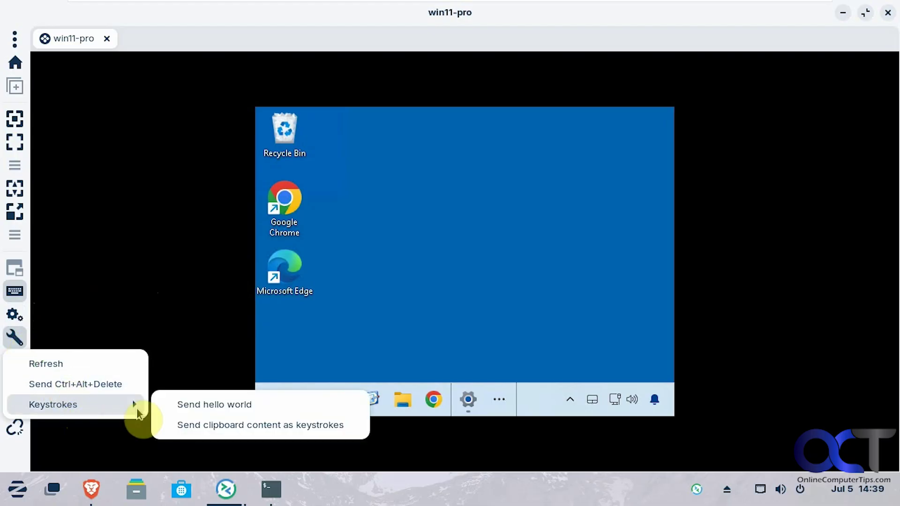
{"action": "left_click", "coordinate": [148, 317]}
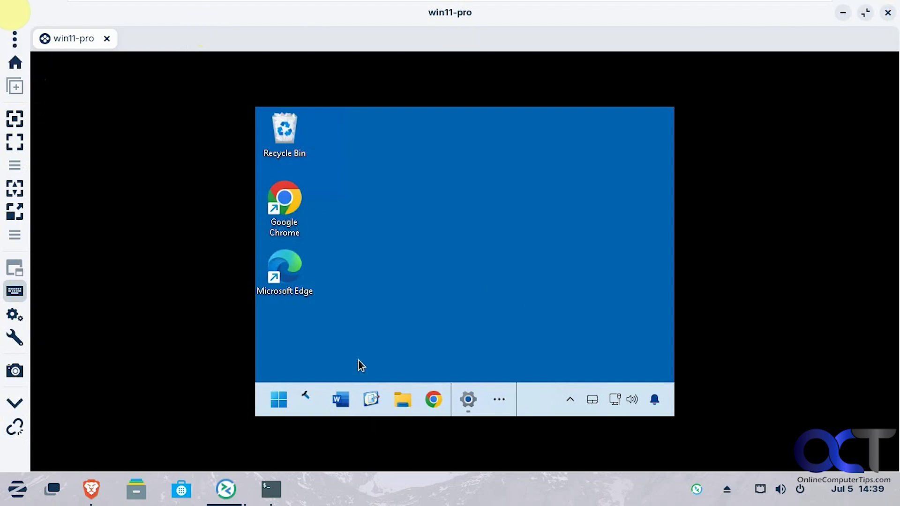
Restore the win11-pro session from full size, enlarge the window, and centre it on screen
{"action": "left_click", "coordinate": [280, 403]}
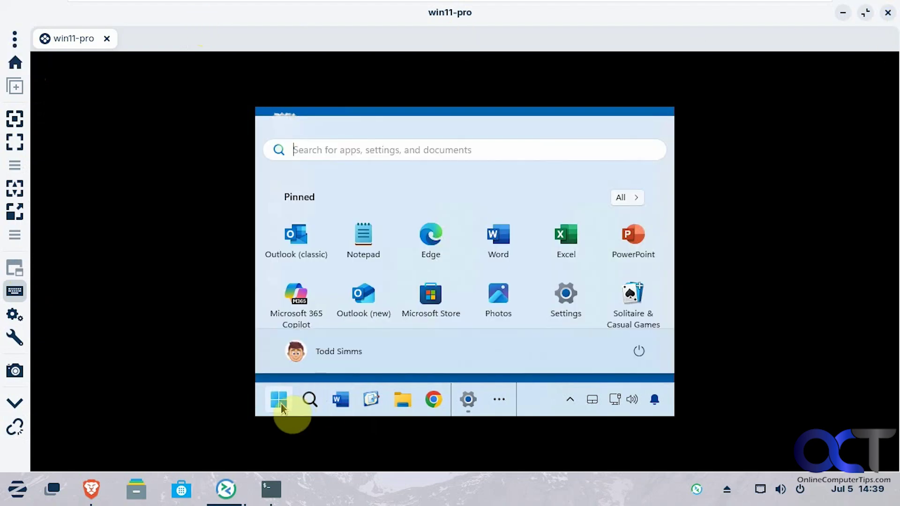
{"action": "left_click", "coordinate": [281, 403]}
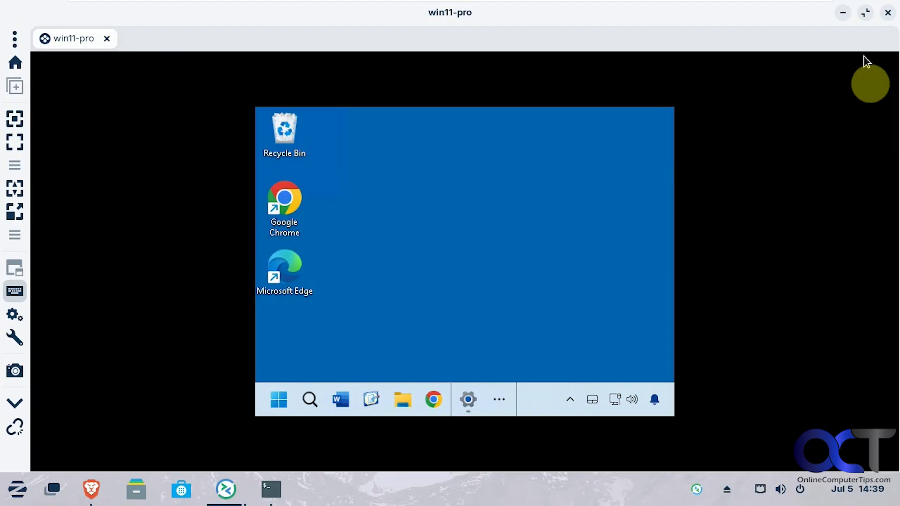
{"action": "left_click", "coordinate": [865, 12]}
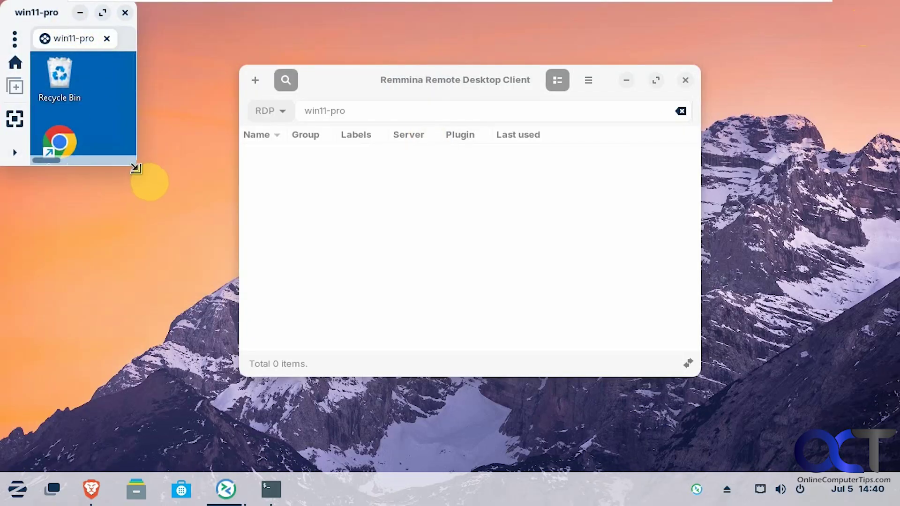
{"action": "left_click_drag", "start_coordinate": [136, 168], "coordinate": [438, 368]}
{"action": "left_click_drag", "start_coordinate": [287, 14], "coordinate": [509, 78]}
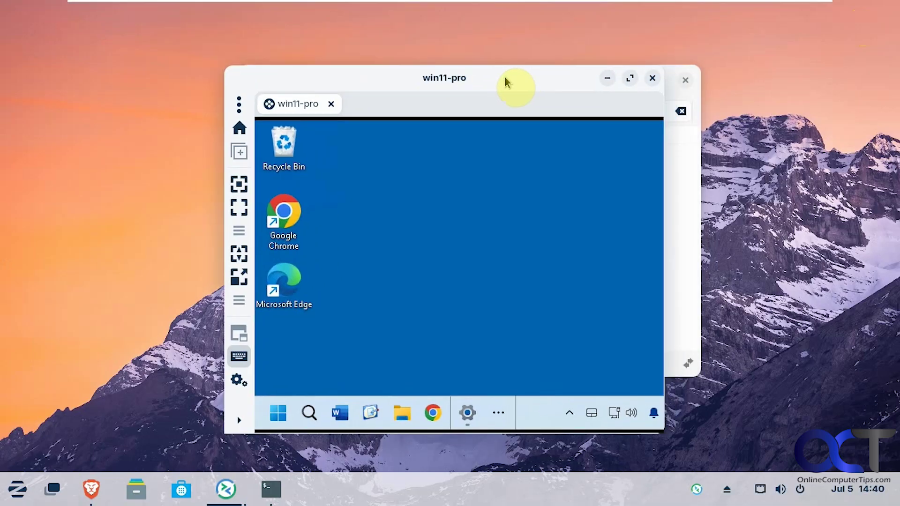
{"action": "left_click", "coordinate": [412, 267]}
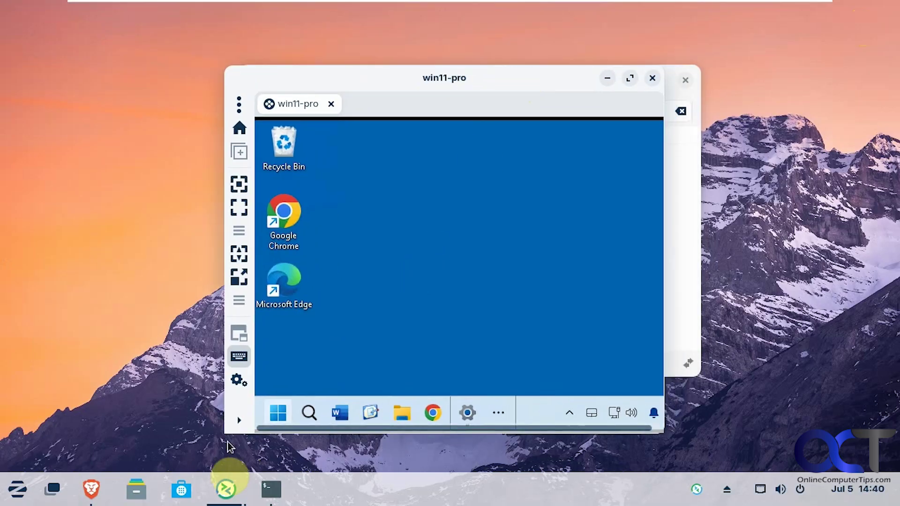
Disconnect from win11-pro, relaunch Remmina from Zorin's Internet menu and centre its window
{"action": "left_click", "coordinate": [240, 424]}
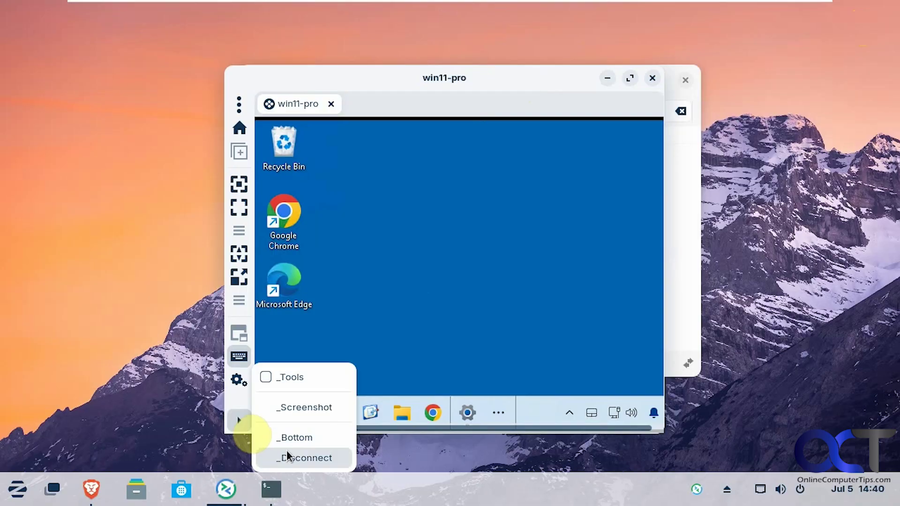
{"action": "left_click", "coordinate": [300, 459]}
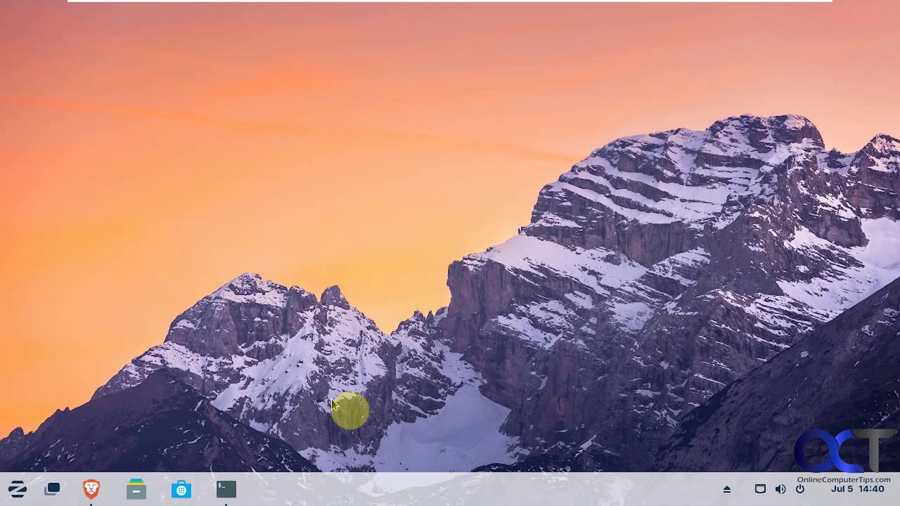
{"action": "left_click", "coordinate": [15, 490]}
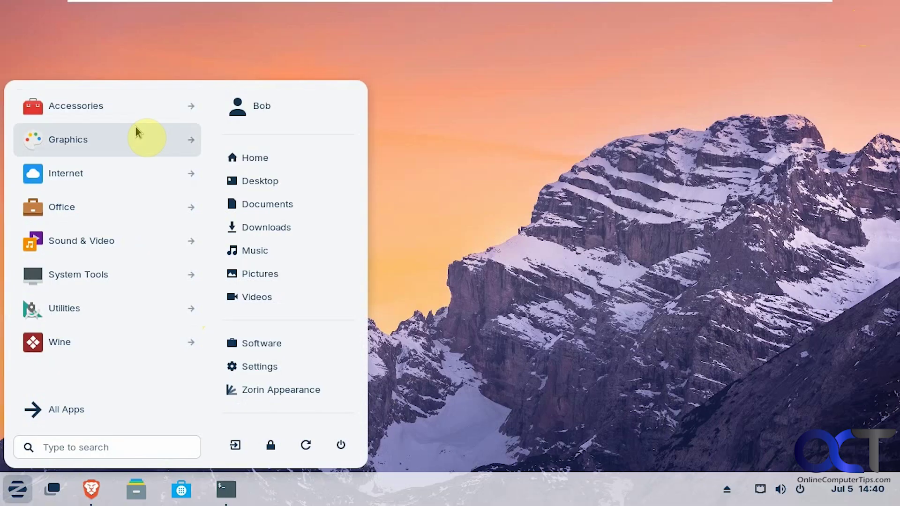
{"action": "left_click", "coordinate": [121, 177]}
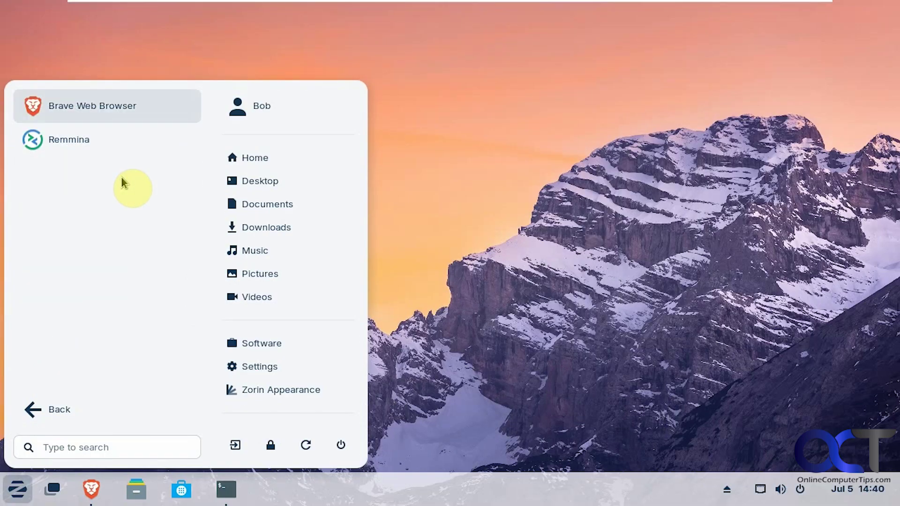
{"action": "left_click", "coordinate": [79, 148]}
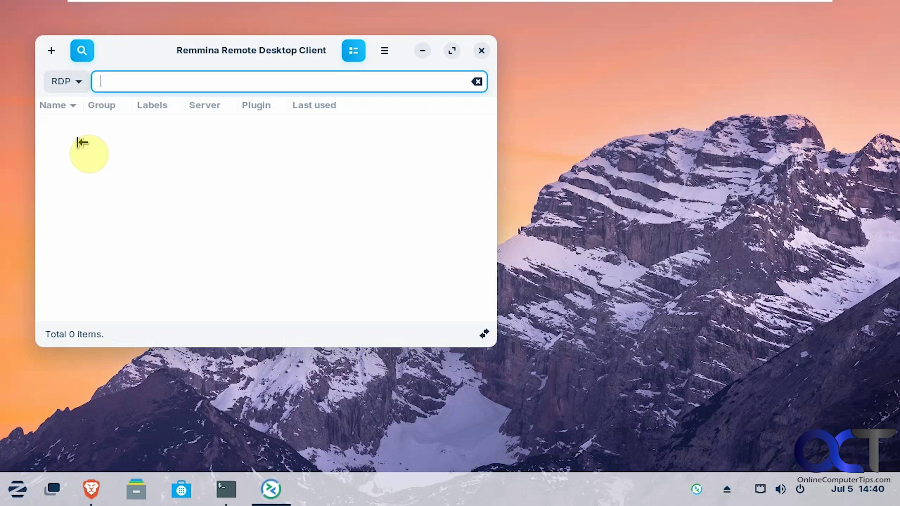
{"action": "left_click_drag", "start_coordinate": [145, 56], "coordinate": [334, 95]}
Open Remmina Preferences and browse the Appearance, Applet, Keyboard, SSH, Security and Terminal pages
{"action": "left_click", "coordinate": [570, 94]}
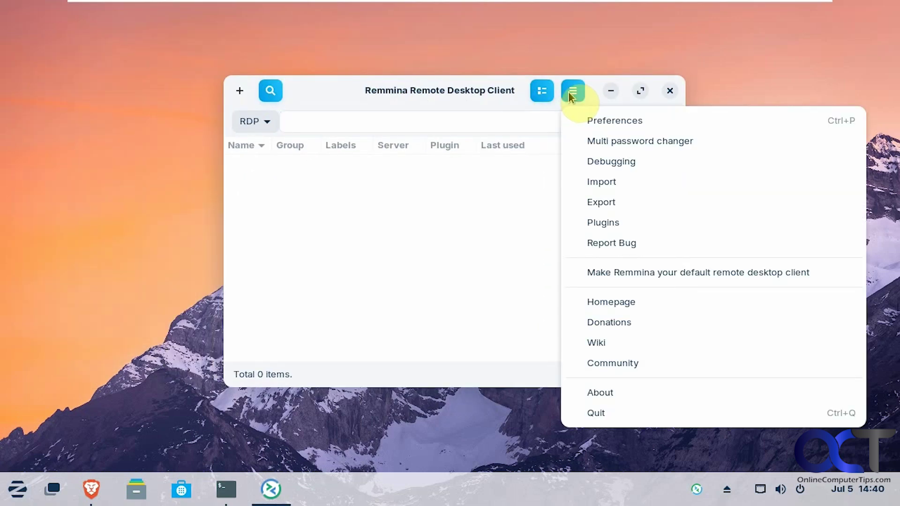
{"action": "left_click", "coordinate": [600, 125]}
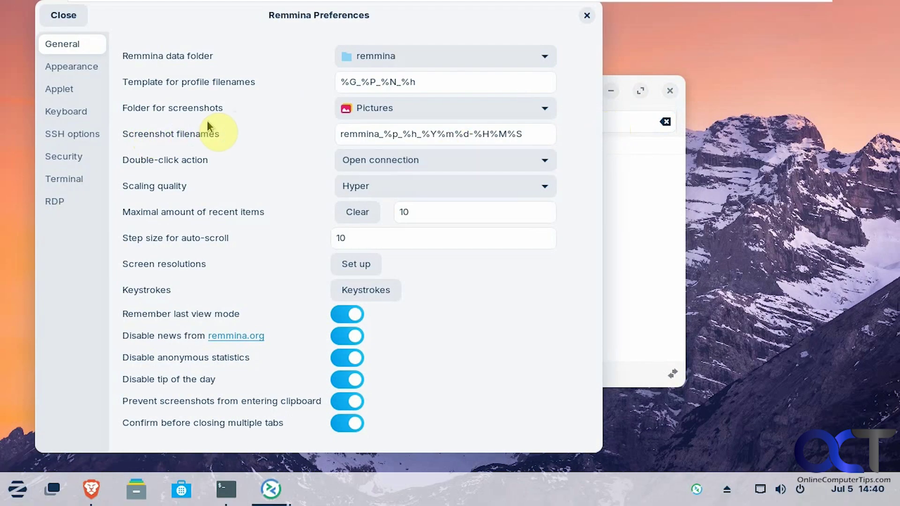
{"action": "left_click", "coordinate": [72, 68]}
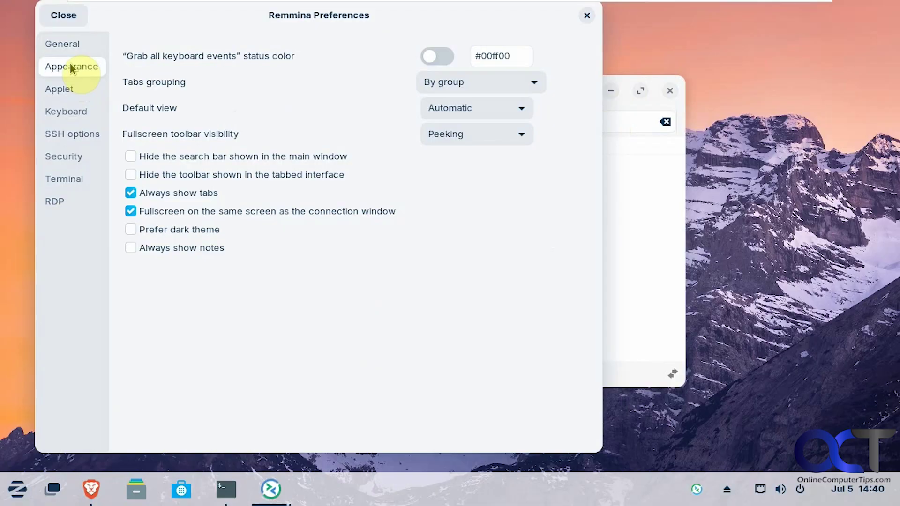
{"action": "left_click", "coordinate": [65, 92]}
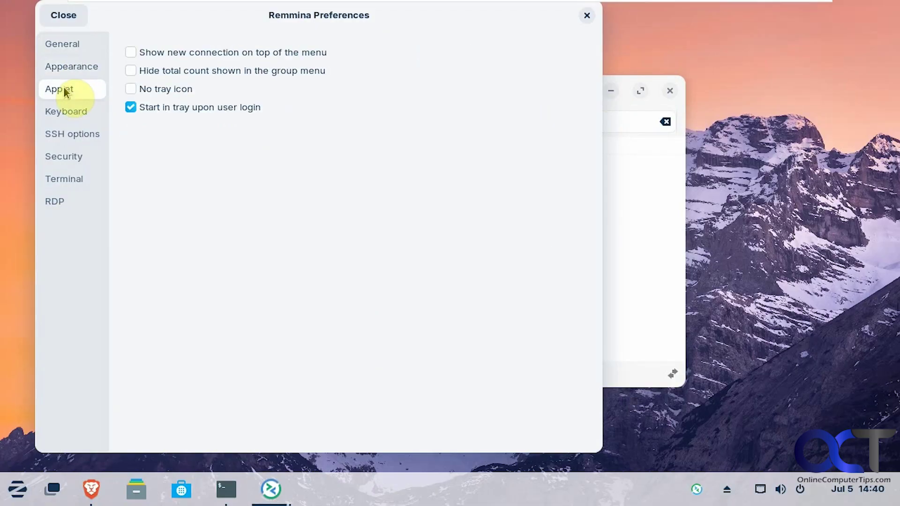
{"action": "left_click", "coordinate": [71, 115]}
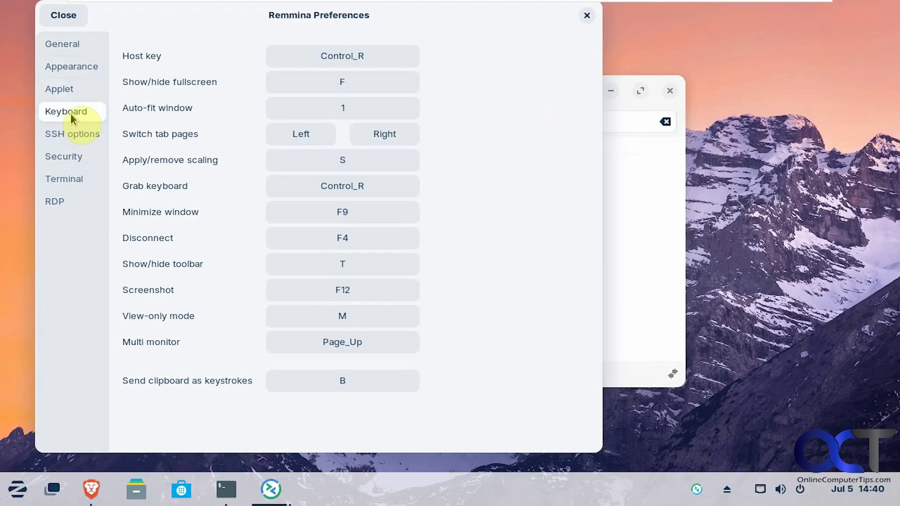
{"action": "left_click", "coordinate": [63, 135]}
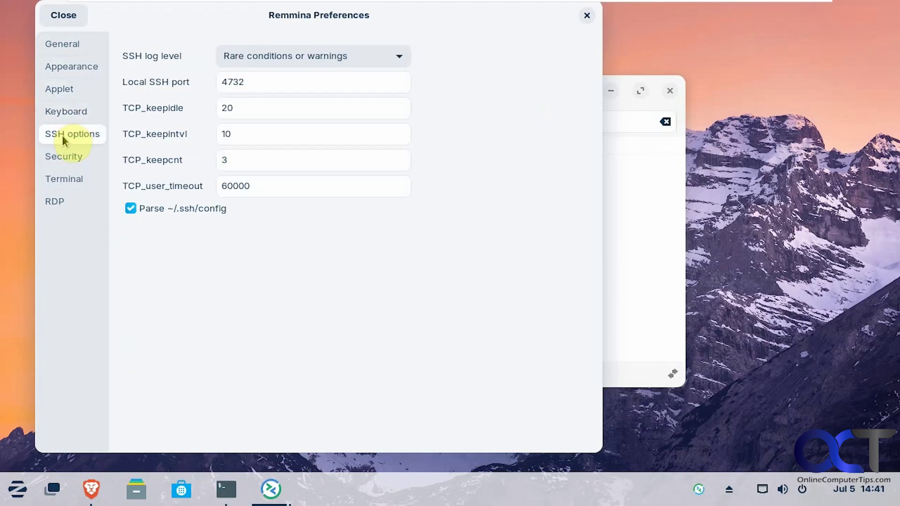
{"action": "left_click", "coordinate": [69, 160]}
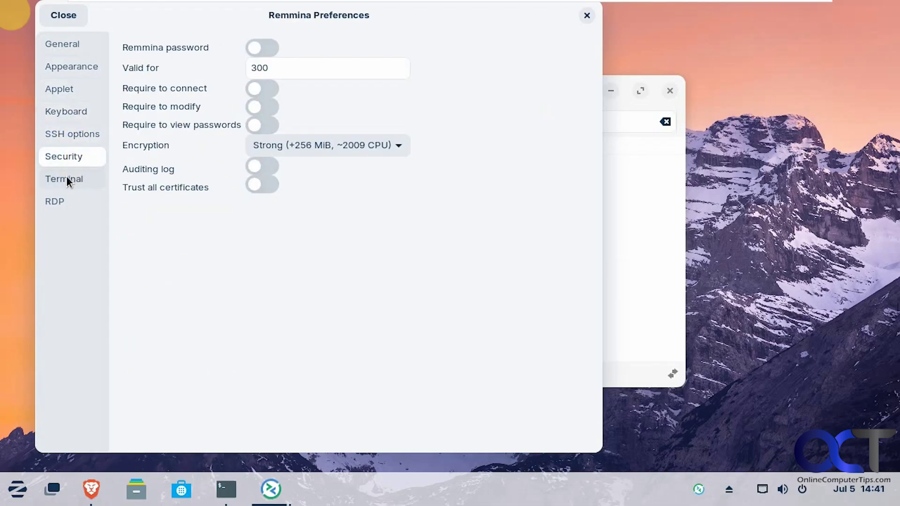
{"action": "left_click", "coordinate": [67, 179]}
Check the RDP page's quality levels, leaving the setting unchanged
{"action": "left_click", "coordinate": [62, 202]}
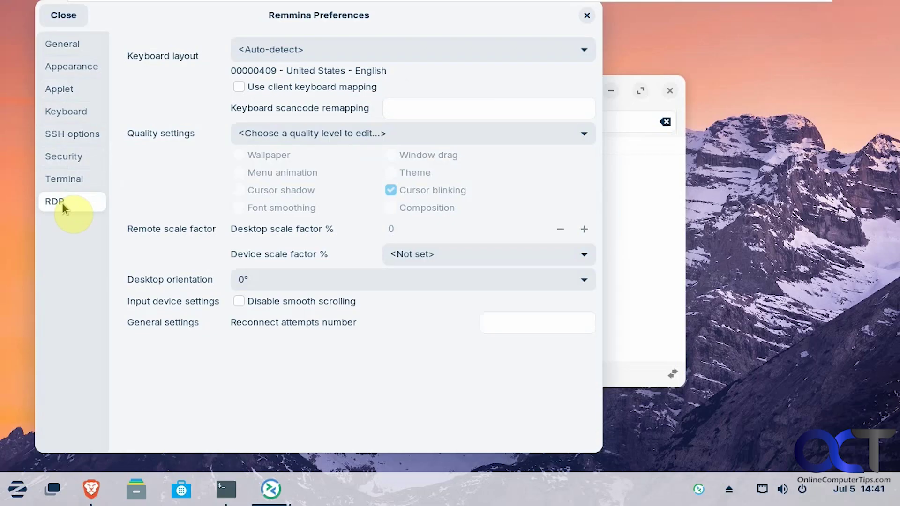
{"action": "left_click", "coordinate": [338, 135]}
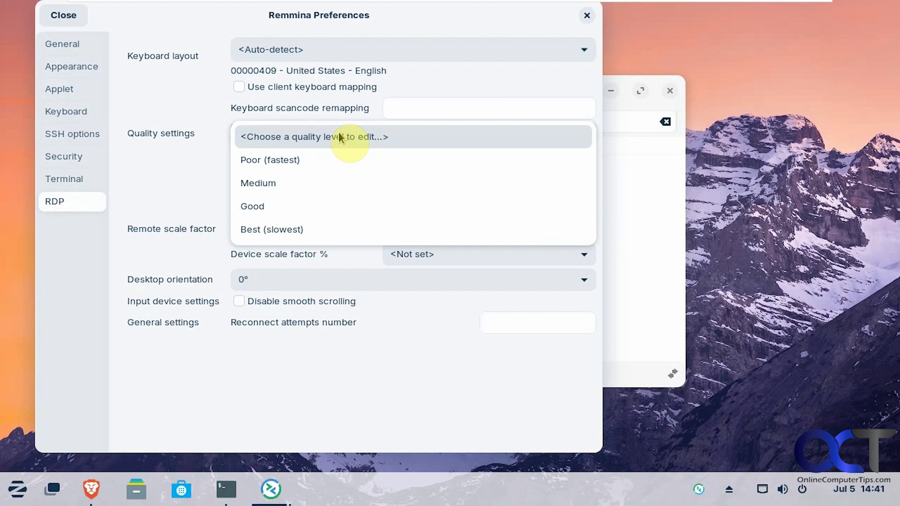
{"action": "left_click", "coordinate": [338, 137]}
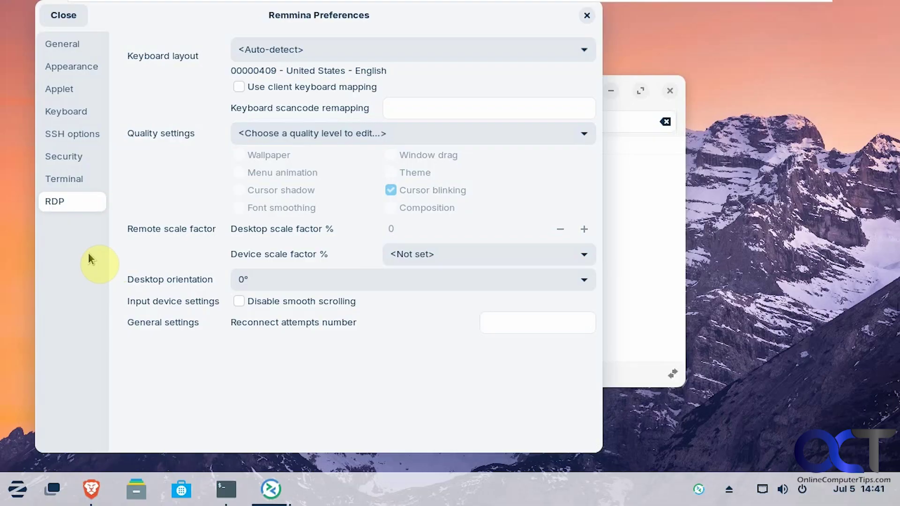
Close Preferences and dismiss Remmina's main menu
{"action": "left_click", "coordinate": [586, 15]}
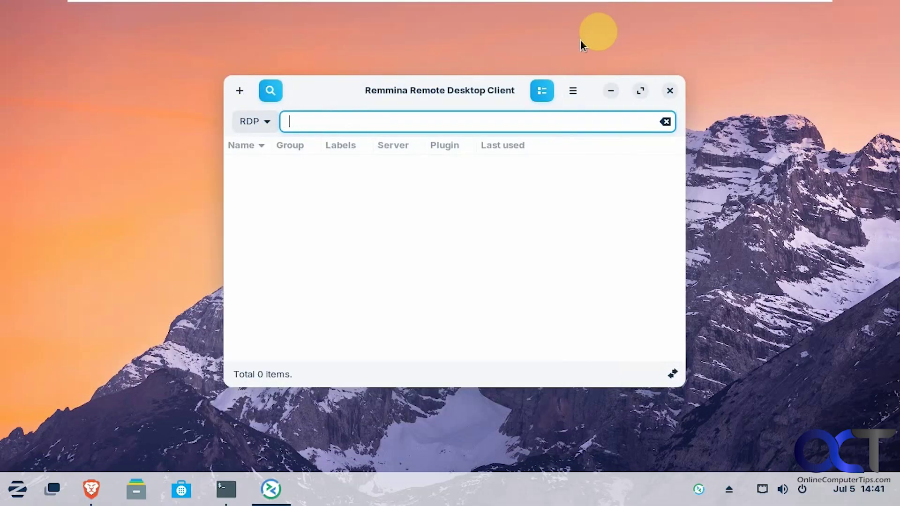
{"action": "left_click", "coordinate": [572, 93]}
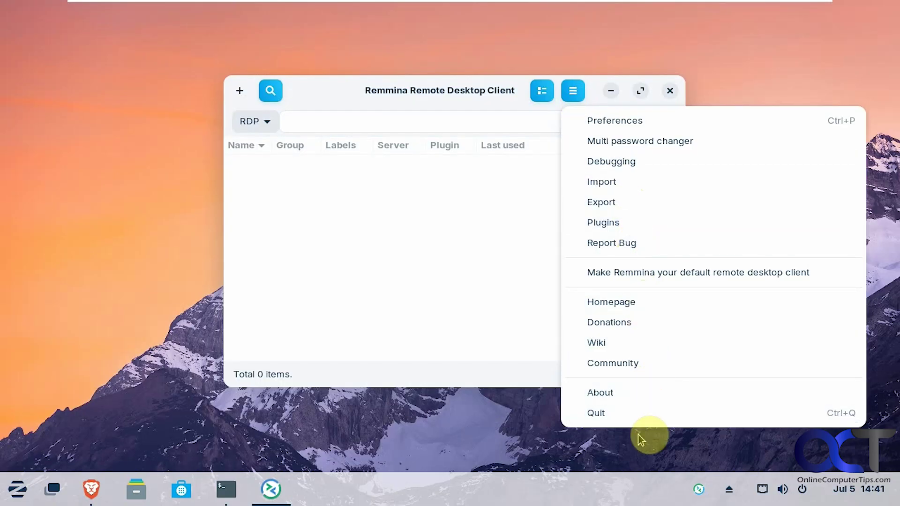
{"action": "left_click", "coordinate": [502, 250]}
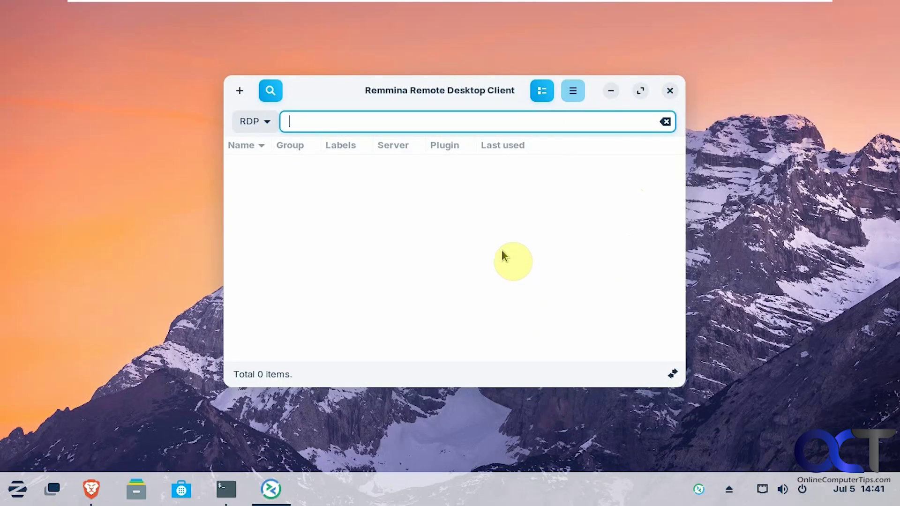
Create a new connection profile and rename it to Win11-Pro
{"action": "left_click", "coordinate": [238, 90]}
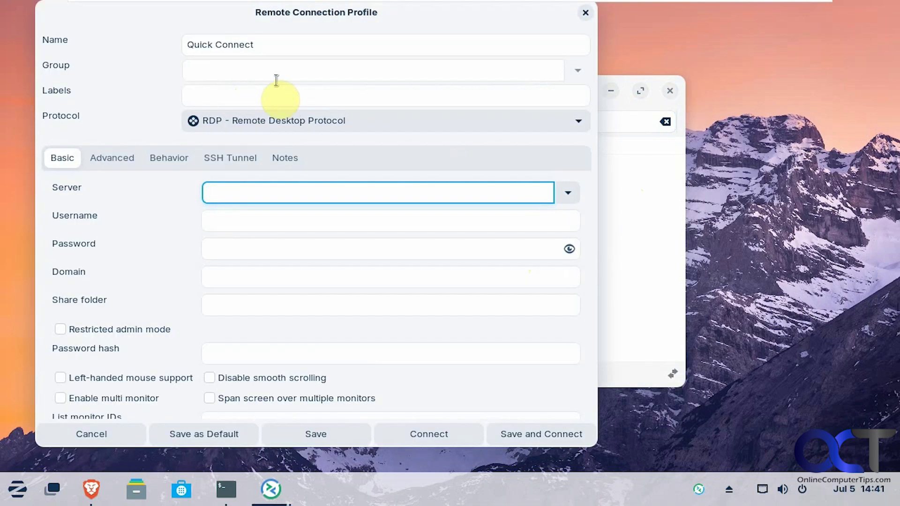
{"action": "left_click_drag", "start_coordinate": [470, 44], "coordinate": [127, 49]}
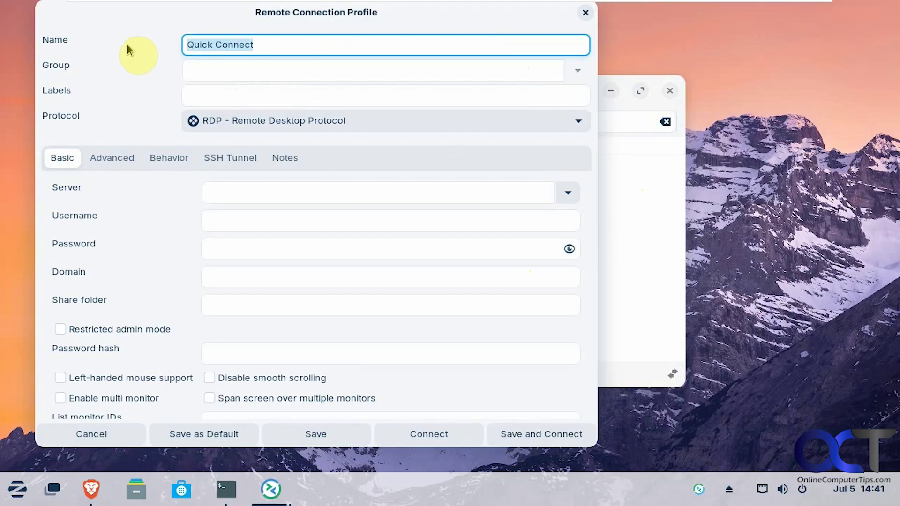
{"action": "type", "text": "Win"}
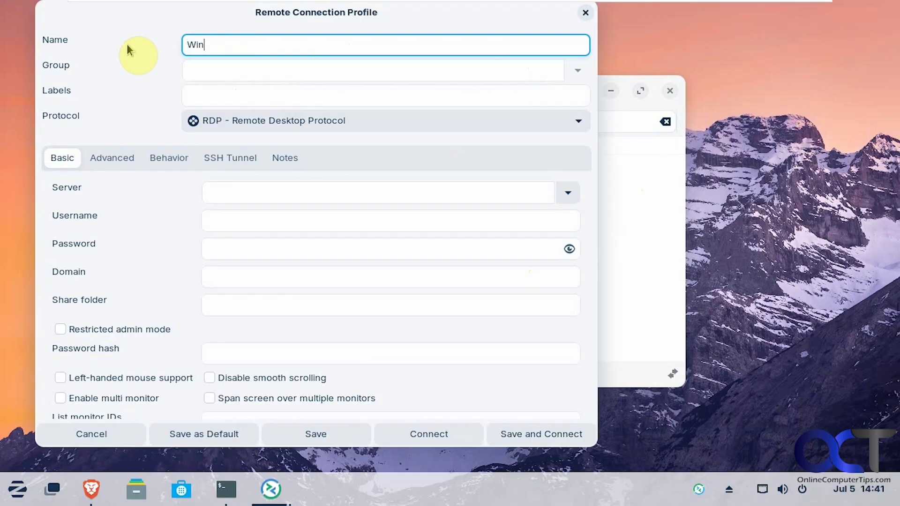
{"action": "type", "text": "11-Pr"}
{"action": "type", "text": "o"}
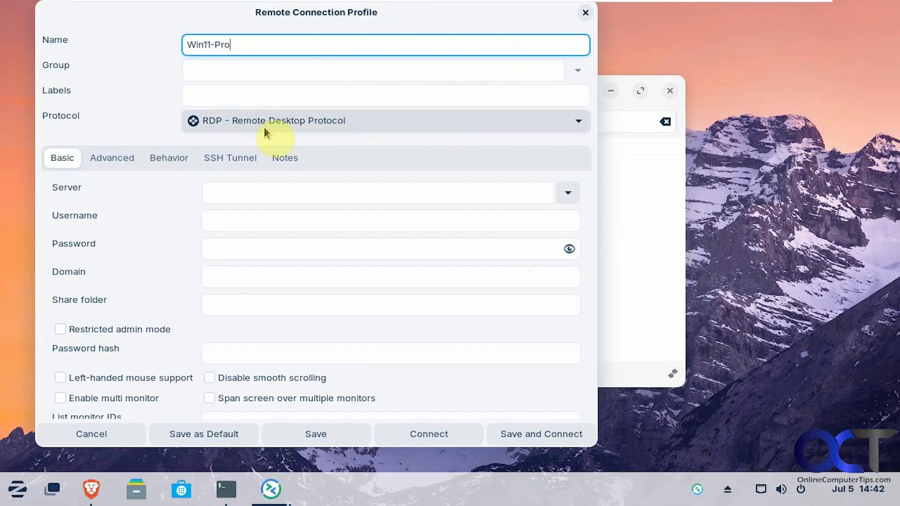
Set the server to win11-pro and enter the account's username and password
{"action": "left_click", "coordinate": [567, 194]}
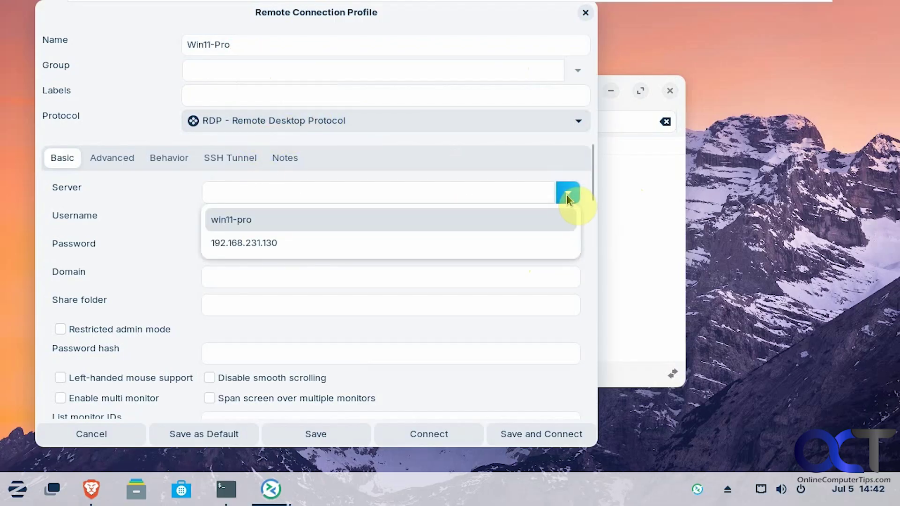
{"action": "left_click", "coordinate": [245, 220]}
{"action": "left_click", "coordinate": [239, 221]}
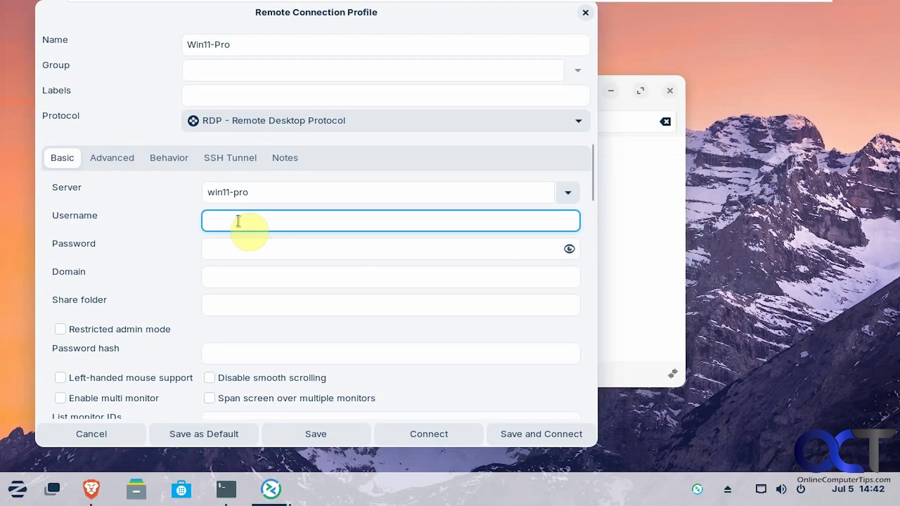
{"action": "type", "text": "todds"}
{"action": "key", "text": "Tab"}
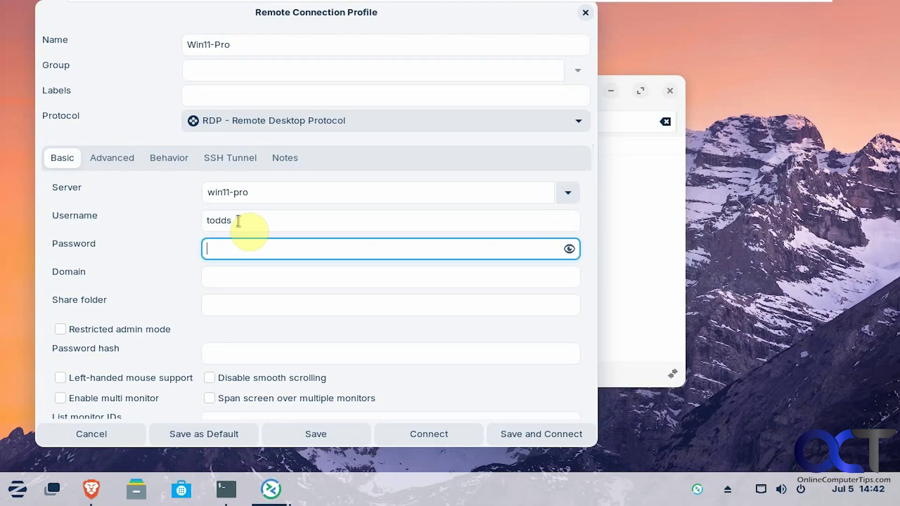
{"action": "type", "text": "************"}
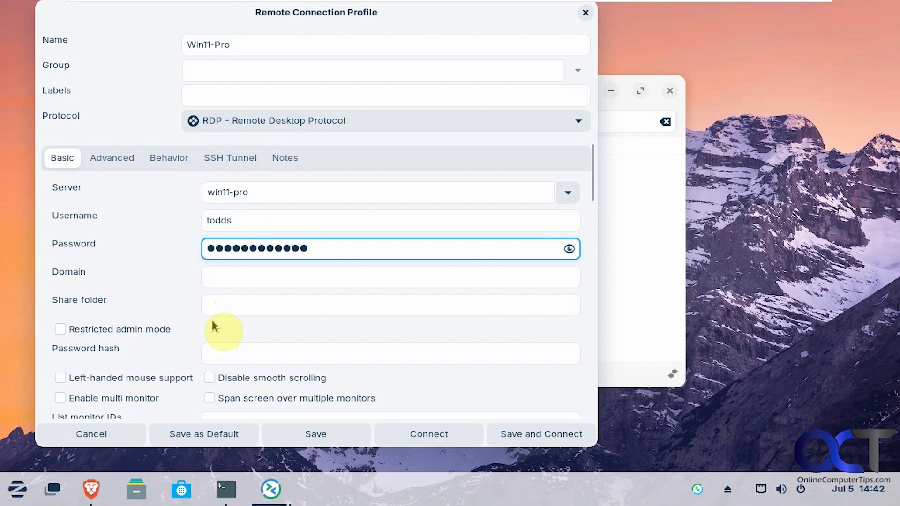
Set Network connection type to Auto-detect, glance at the resolutions list, and save the Win11-Pro profile
{"action": "scroll", "coordinate": [212, 320], "scroll_direction": "down", "scroll_amount": 3}
{"action": "scroll", "coordinate": [212, 323], "scroll_direction": "down", "scroll_amount": 3}
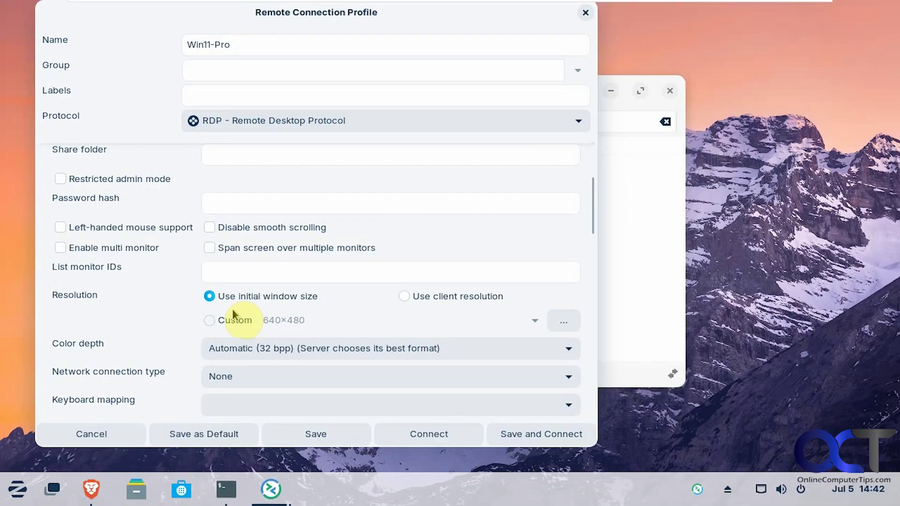
{"action": "scroll", "coordinate": [233, 312], "scroll_direction": "down", "scroll_amount": 2}
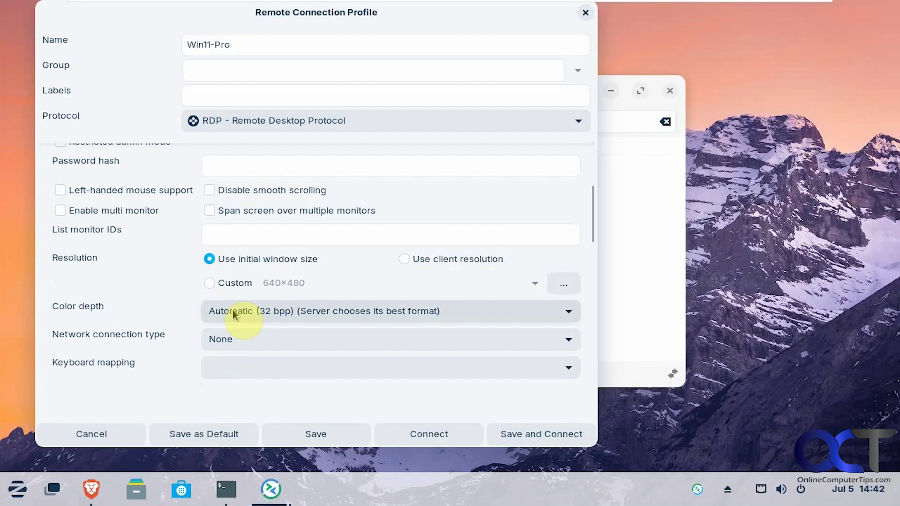
{"action": "left_click", "coordinate": [238, 338]}
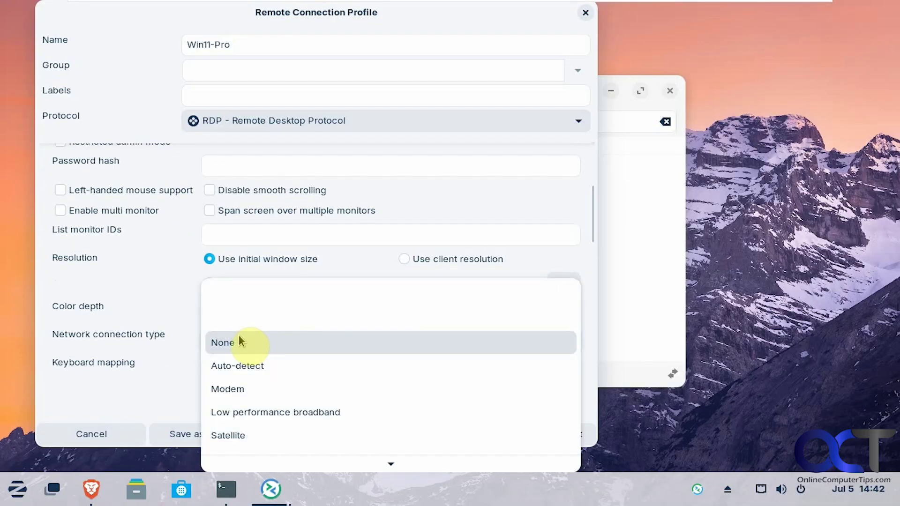
{"action": "left_click", "coordinate": [243, 366]}
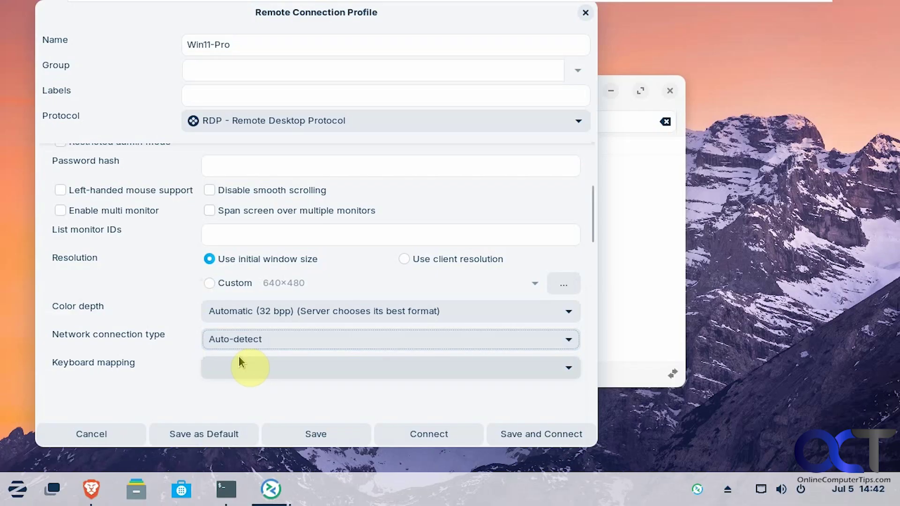
{"action": "left_click", "coordinate": [562, 284]}
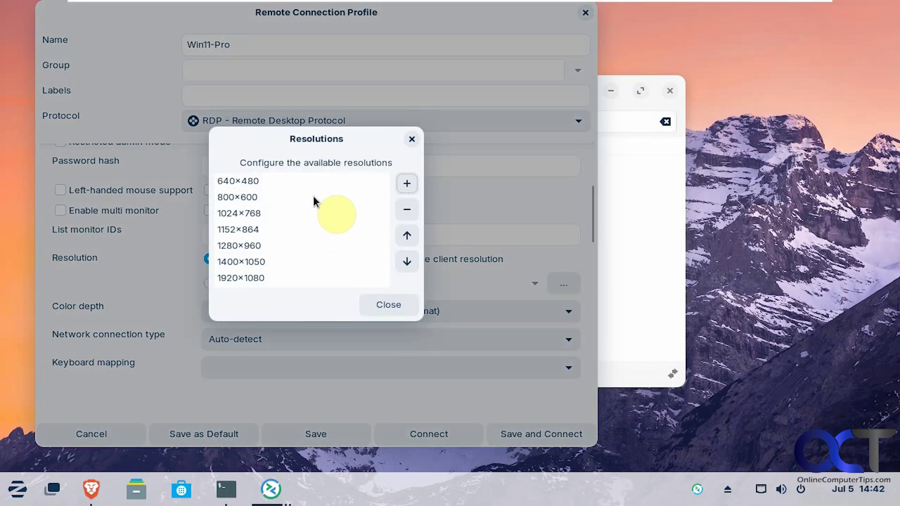
{"action": "left_click", "coordinate": [398, 304]}
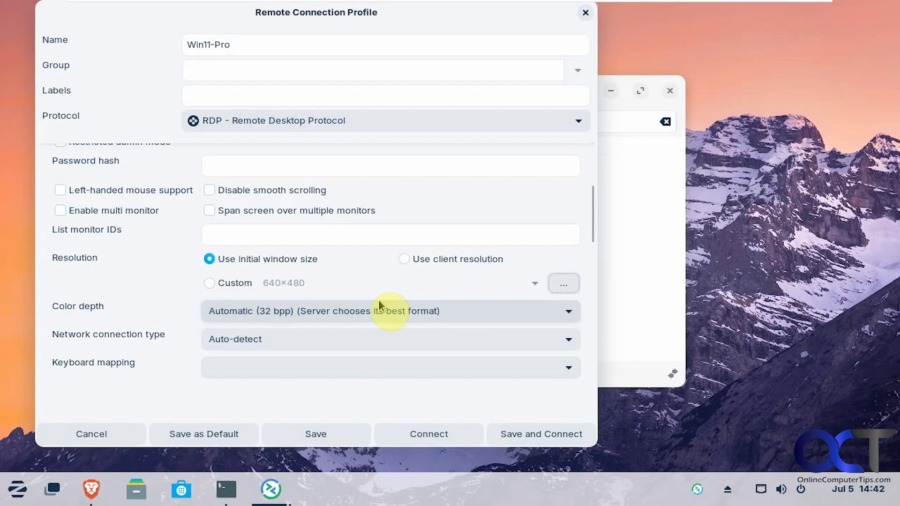
{"action": "left_click", "coordinate": [323, 433]}
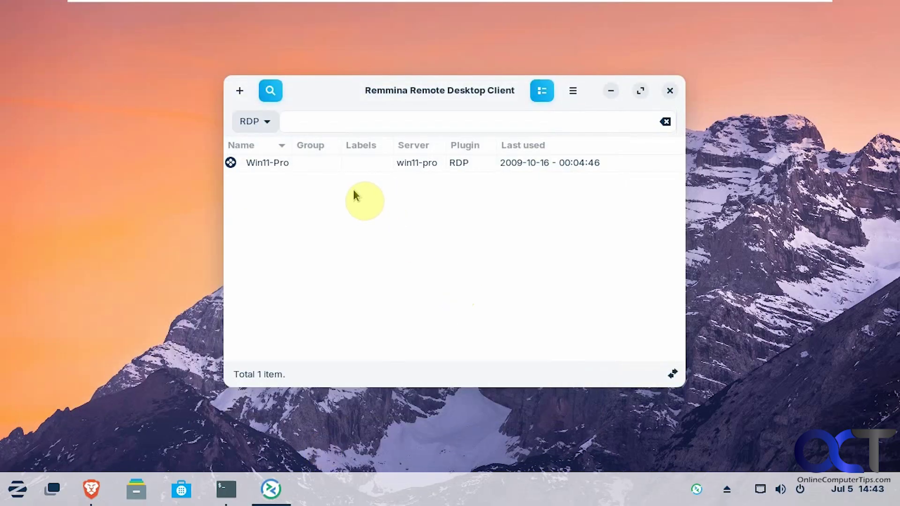
Connect to Win11-Pro to reach the Windows 11 desktop, then disconnect
{"action": "double_click", "coordinate": [268, 163]}
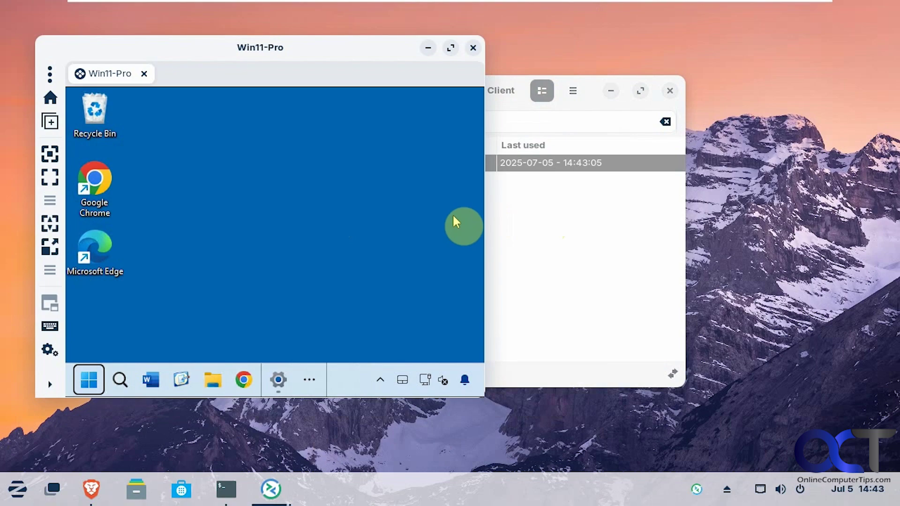
{"action": "left_click", "coordinate": [49, 384]}
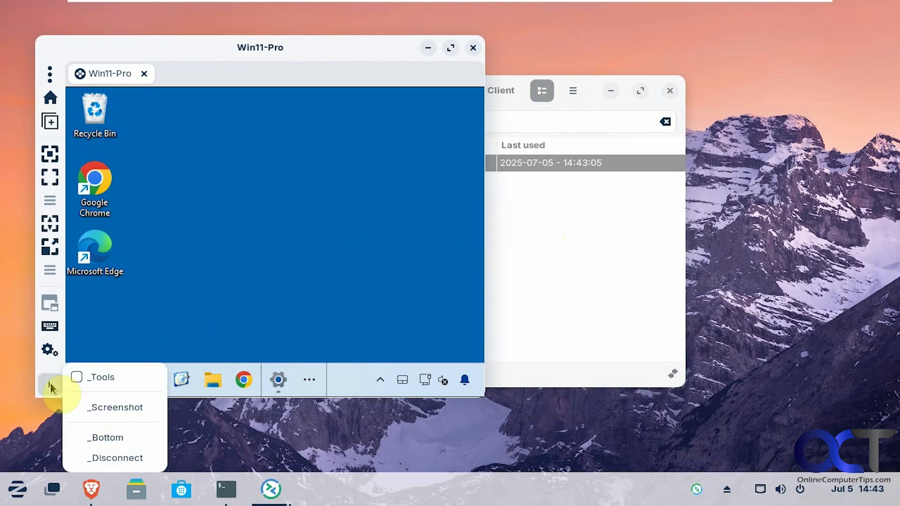
{"action": "left_click", "coordinate": [125, 454]}
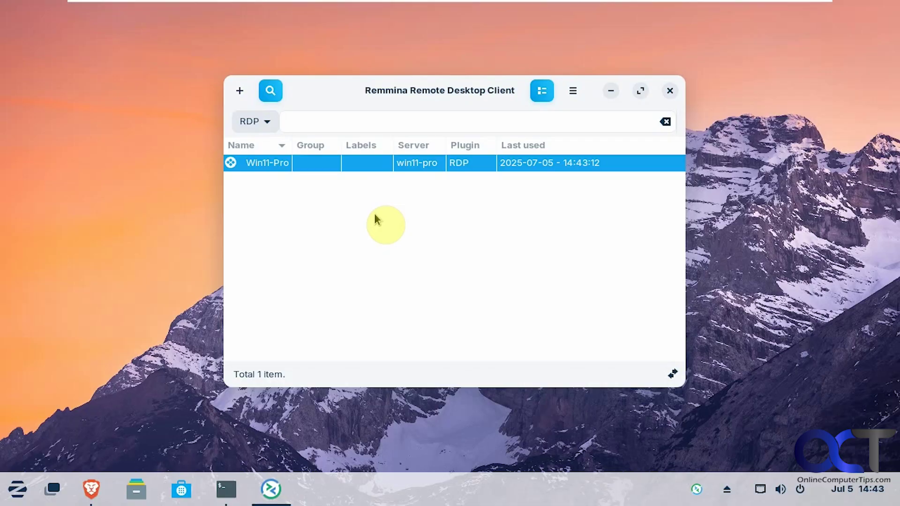
Leave the protocol filter on RDP and bring the /etc/hosts terminal to the front
{"action": "left_click", "coordinate": [276, 127]}
{"action": "left_click", "coordinate": [318, 206]}
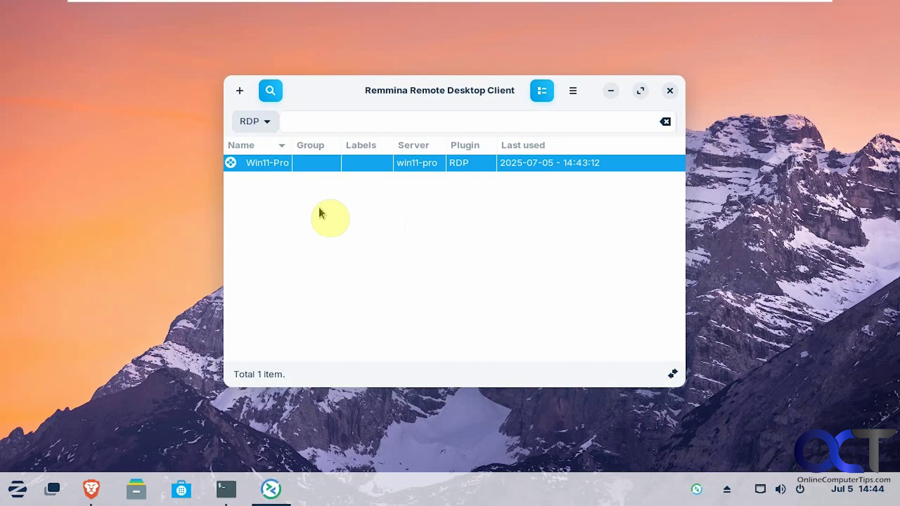
{"action": "left_click", "coordinate": [228, 488]}
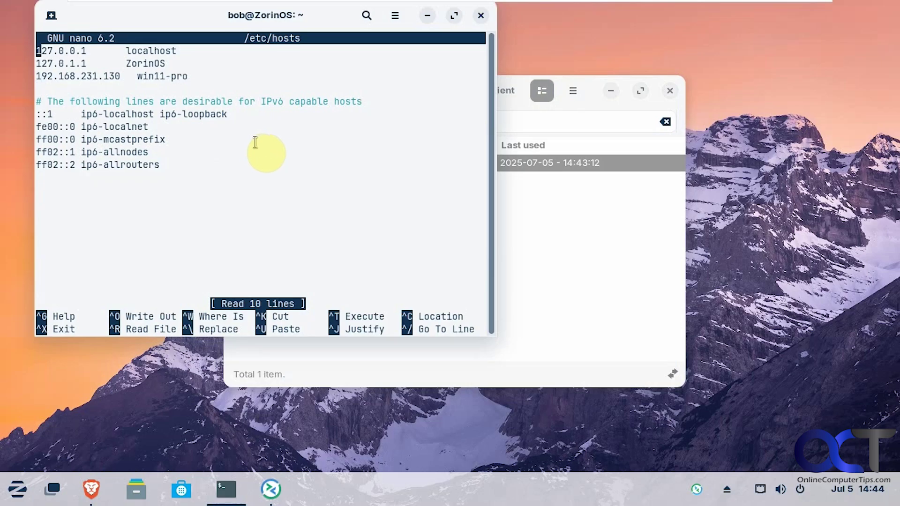
Highlight the 192.168.231.130 win11-pro line in /etc/hosts, then clear the highlight
{"action": "triple_click", "coordinate": [197, 76]}
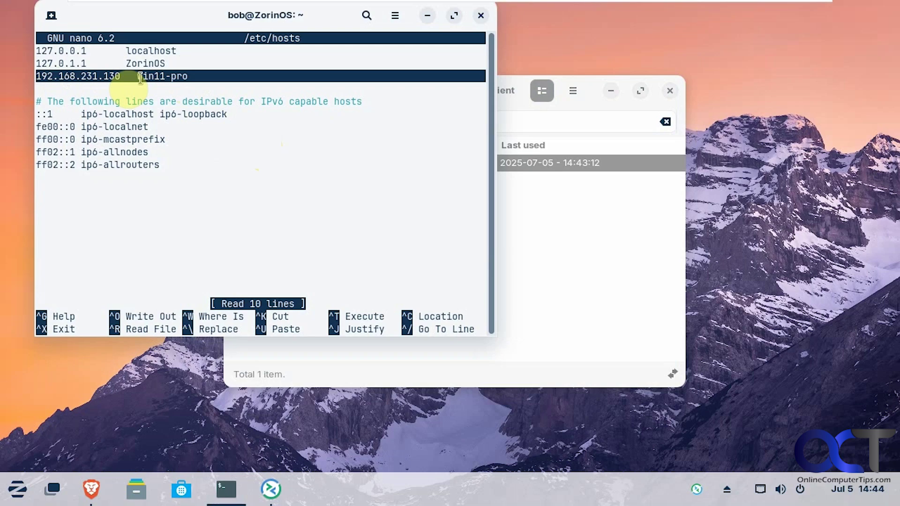
{"action": "left_click", "coordinate": [231, 165]}
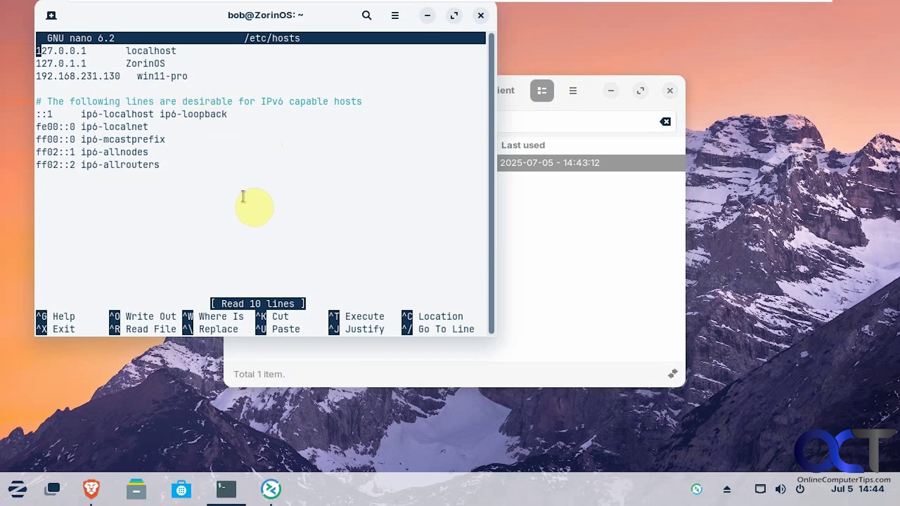
{"action": "left_click", "coordinate": [427, 15]}
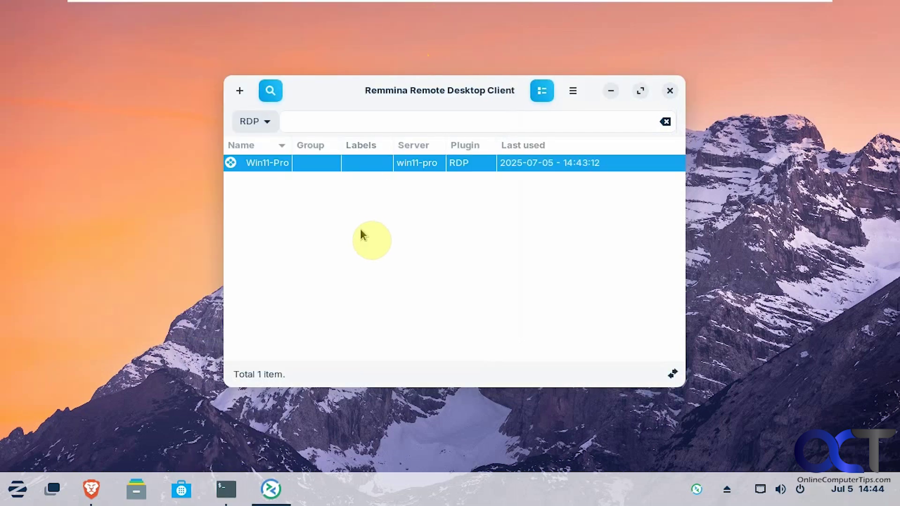